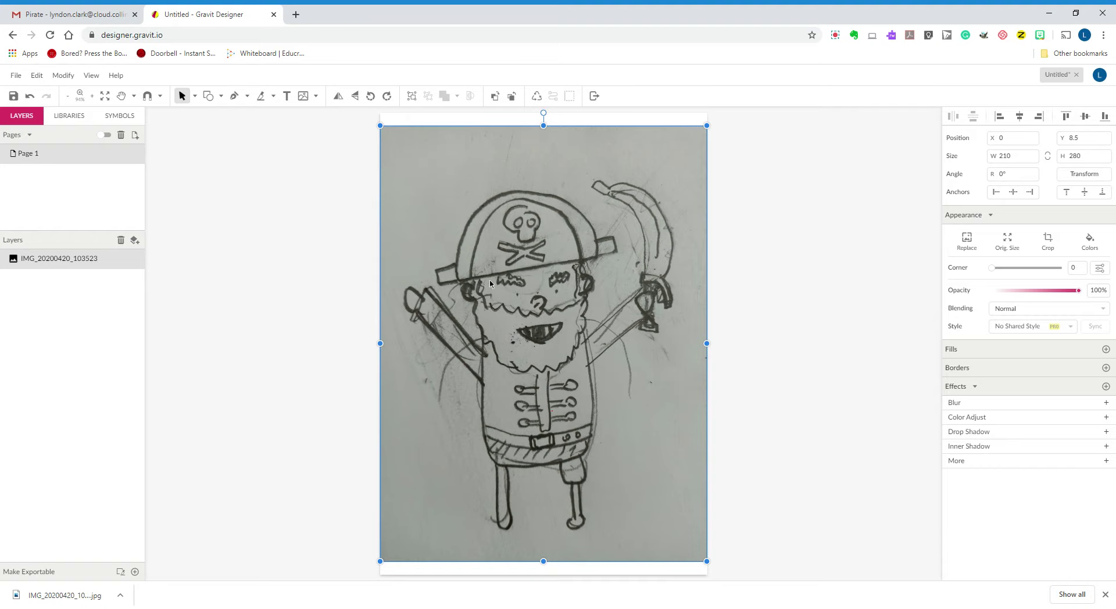
Step: Pick the Path tool and enlarge the view to 300% on the pirate's hat
{"action": "scroll", "coordinate": [262, 307], "scroll_direction": "up", "scroll_amount": 2}
{"action": "scroll", "coordinate": [262, 307], "scroll_direction": "down", "scroll_amount": 2}
{"action": "scroll", "coordinate": [261, 306], "scroll_direction": "down", "scroll_amount": 1}
{"action": "scroll", "coordinate": [262, 308], "scroll_direction": "up", "scroll_amount": 1}
{"action": "left_click", "coordinate": [233, 99]}
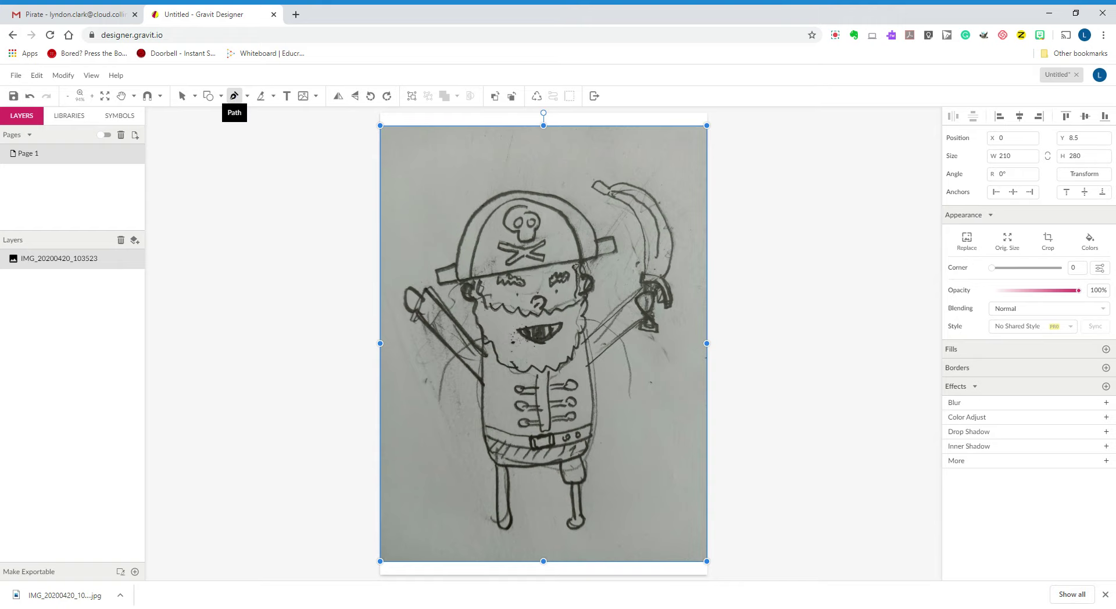
{"action": "scroll", "coordinate": [503, 273], "scroll_direction": "up", "scroll_amount": 3}
{"action": "scroll", "coordinate": [504, 273], "scroll_direction": "down", "scroll_amount": 2}
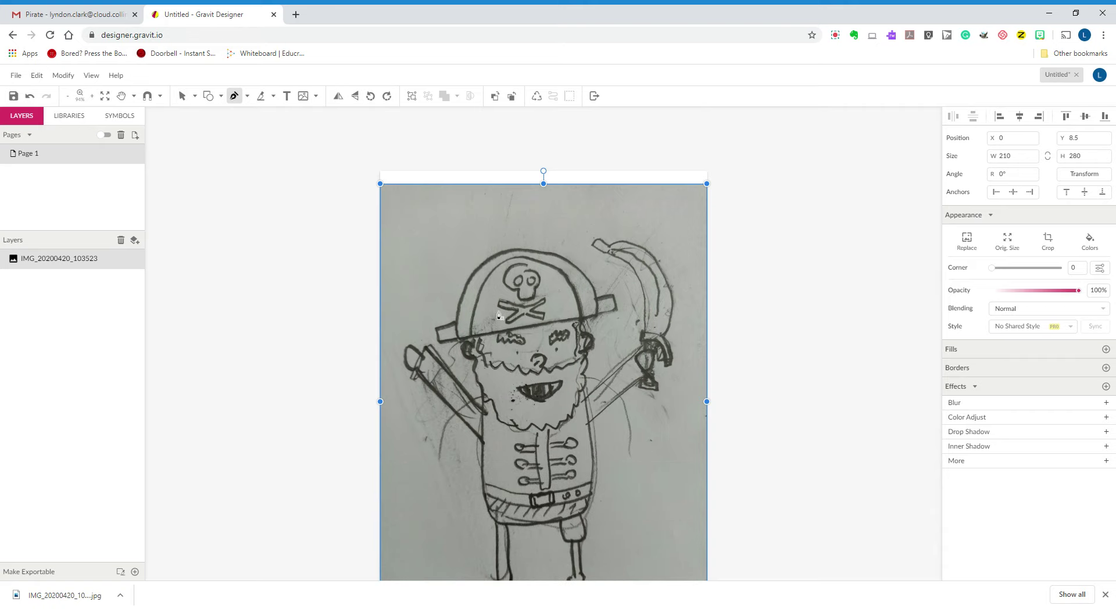
{"action": "left_click", "coordinate": [92, 96]}
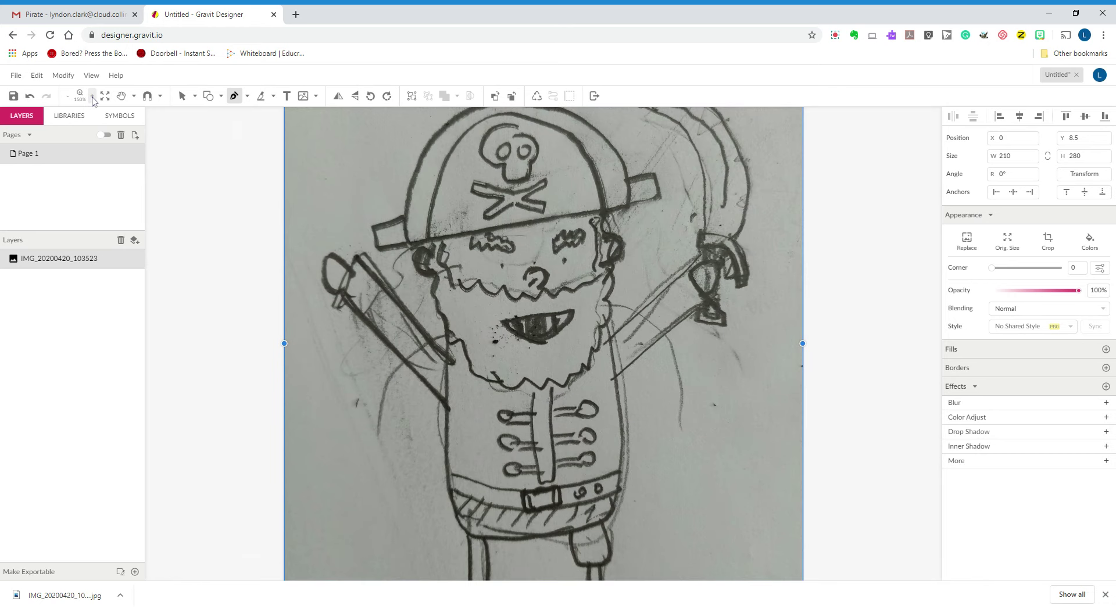
{"action": "left_click", "coordinate": [92, 97]}
{"action": "scroll", "coordinate": [461, 278], "scroll_direction": "up", "scroll_amount": 2}
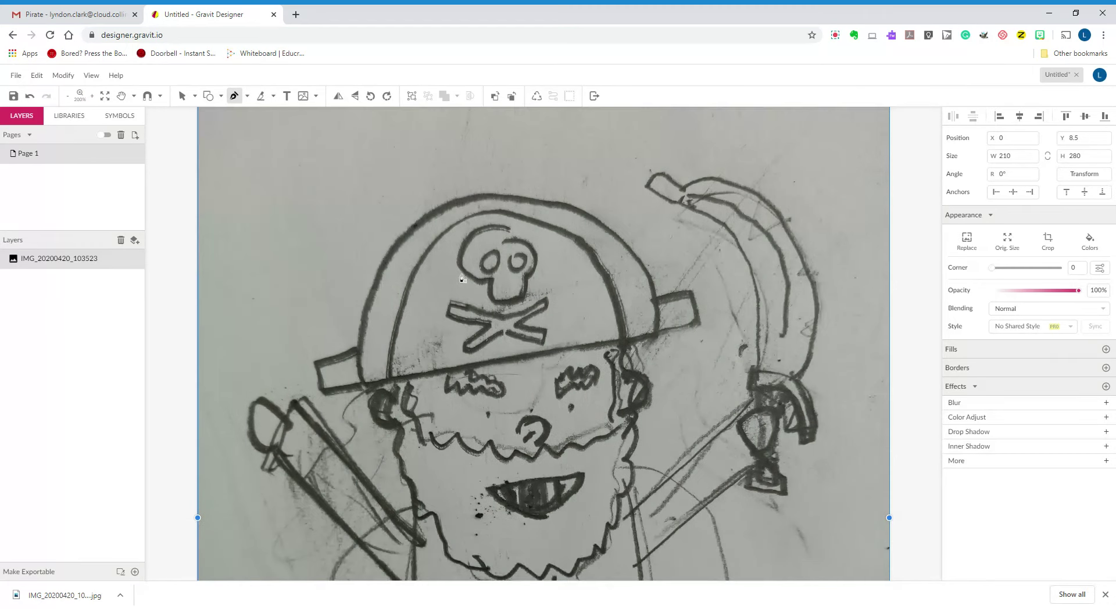
{"action": "left_click", "coordinate": [92, 96]}
{"action": "scroll", "coordinate": [468, 230], "scroll_direction": "up", "scroll_amount": 3}
{"action": "scroll", "coordinate": [469, 231], "scroll_direction": "up", "scroll_amount": 3}
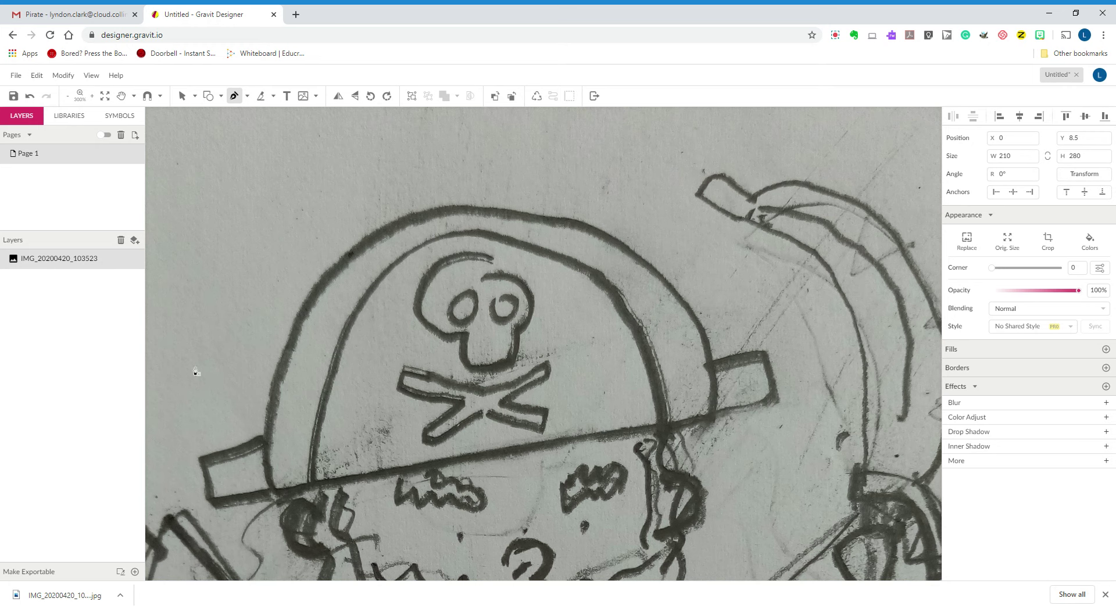
{"action": "left_click", "coordinate": [212, 503]}
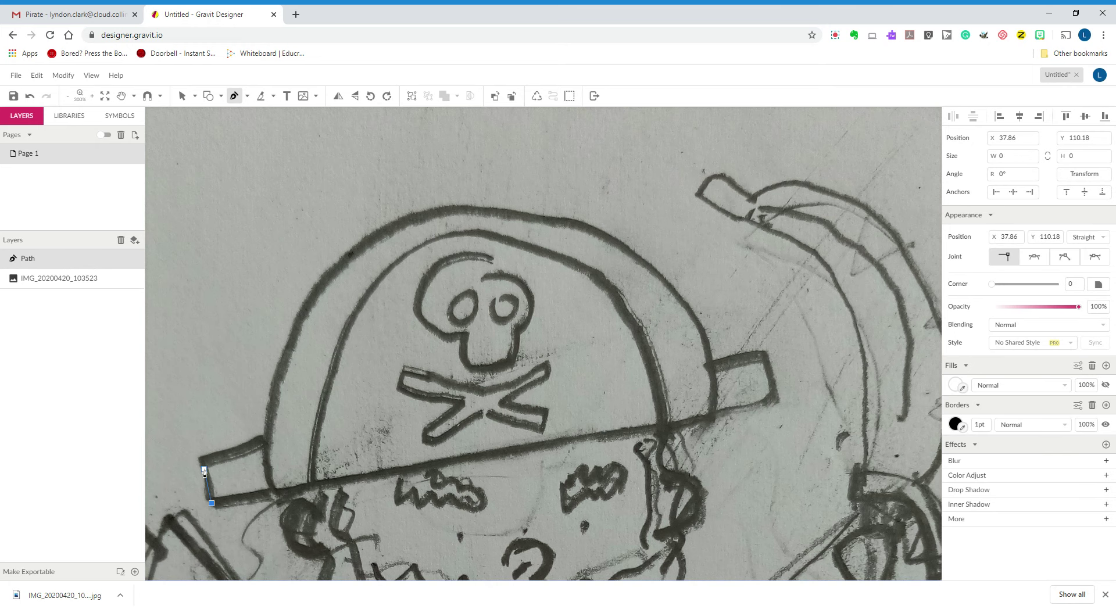
{"action": "left_click", "coordinate": [203, 461]}
{"action": "left_click", "coordinate": [265, 446]}
{"action": "key", "text": "ctrl+z"}
{"action": "key", "text": "ctrl+z"}
{"action": "key", "text": "ctrl+z"}
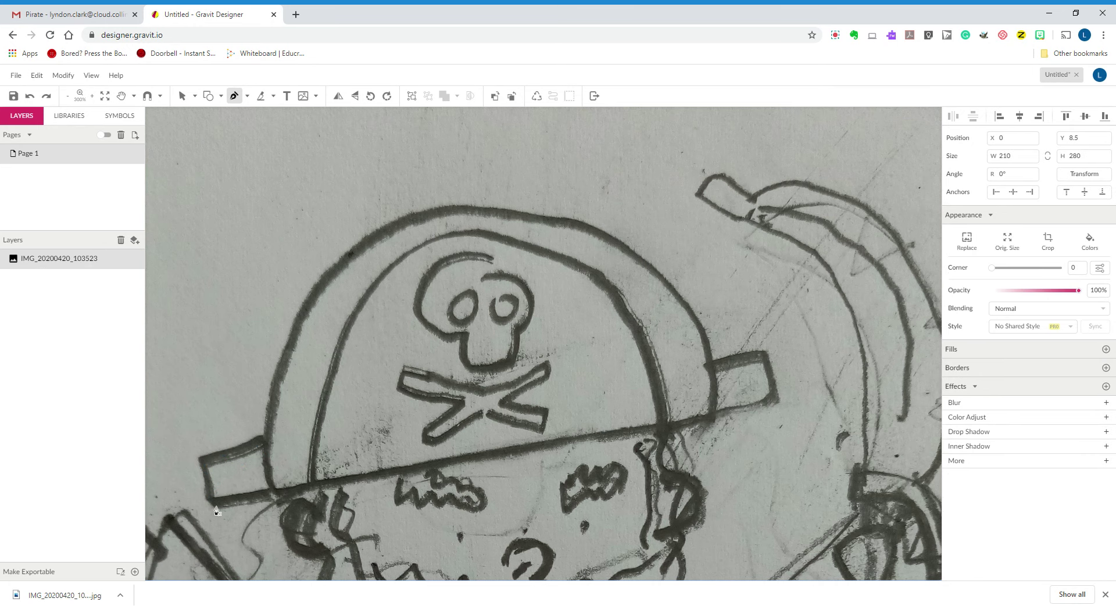
{"action": "left_click", "coordinate": [212, 502]}
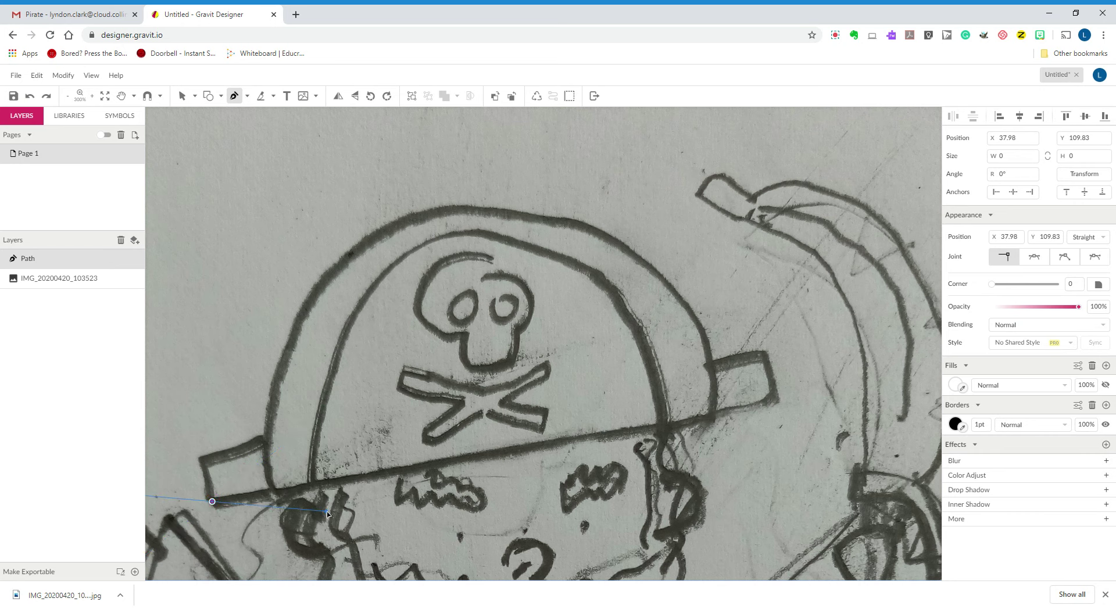
{"action": "left_click_drag", "start_coordinate": [243, 311], "coordinate": [291, 329]}
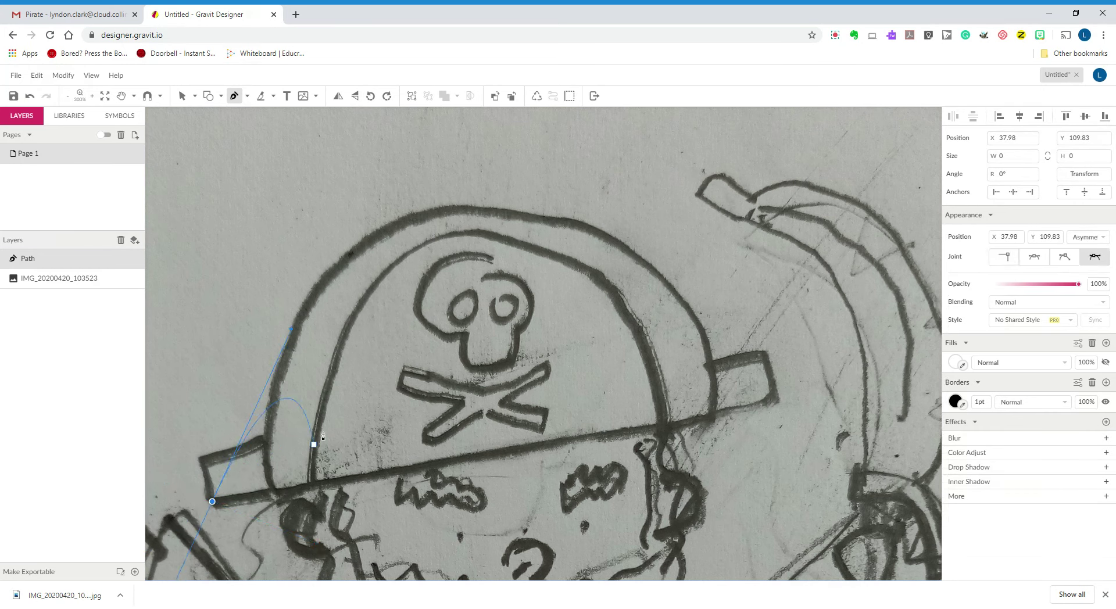
{"action": "key", "text": "Escape"}
{"action": "key", "text": "Escape"}
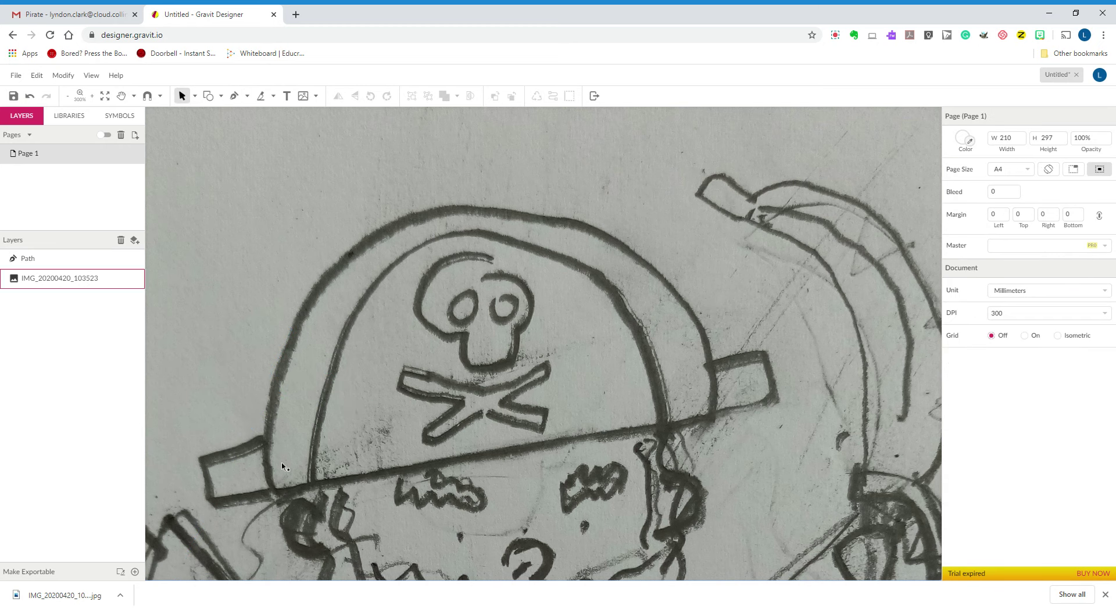
Step: Start a path at the left brim end's lower corner and trace straight segments around it to the base of the crown
{"action": "left_click", "coordinate": [234, 96]}
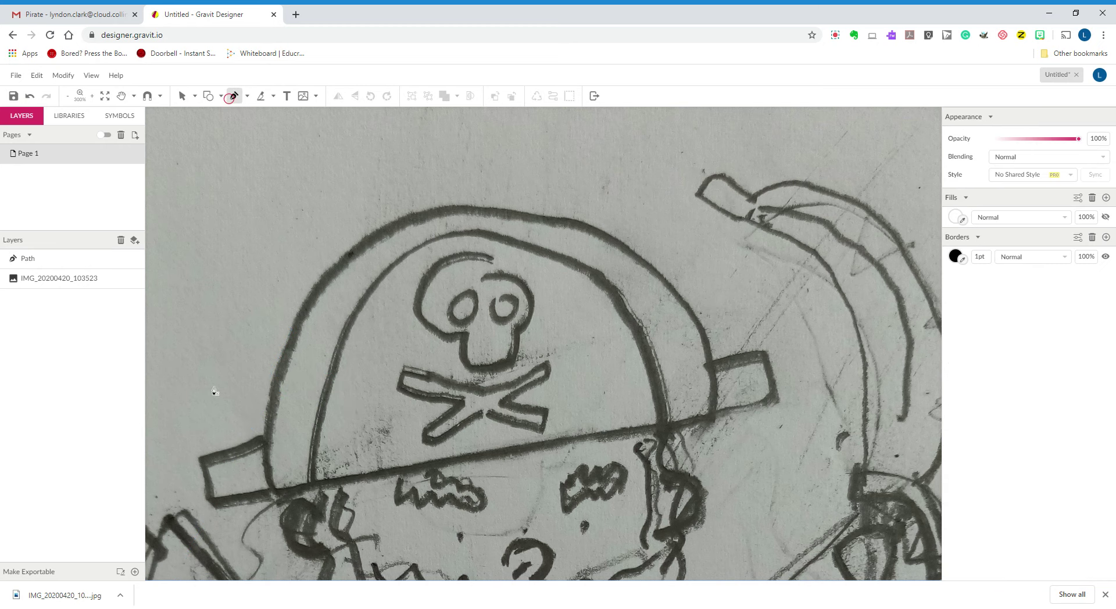
{"action": "left_click", "coordinate": [213, 503]}
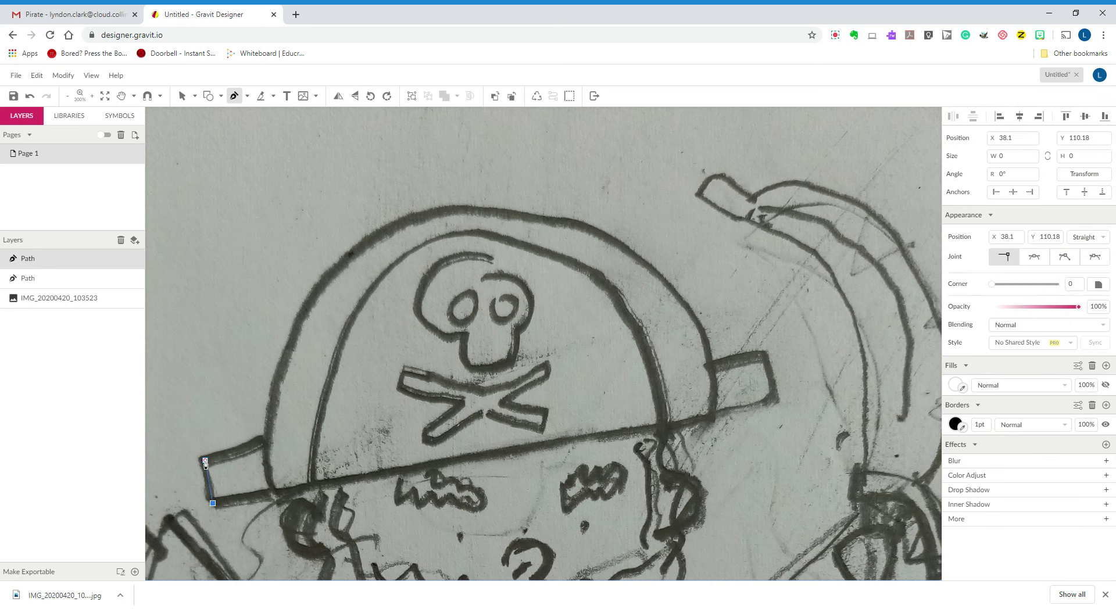
{"action": "left_click", "coordinate": [205, 461]}
{"action": "left_click", "coordinate": [266, 444]}
{"action": "left_click", "coordinate": [268, 428]}
{"action": "left_click", "coordinate": [272, 407]}
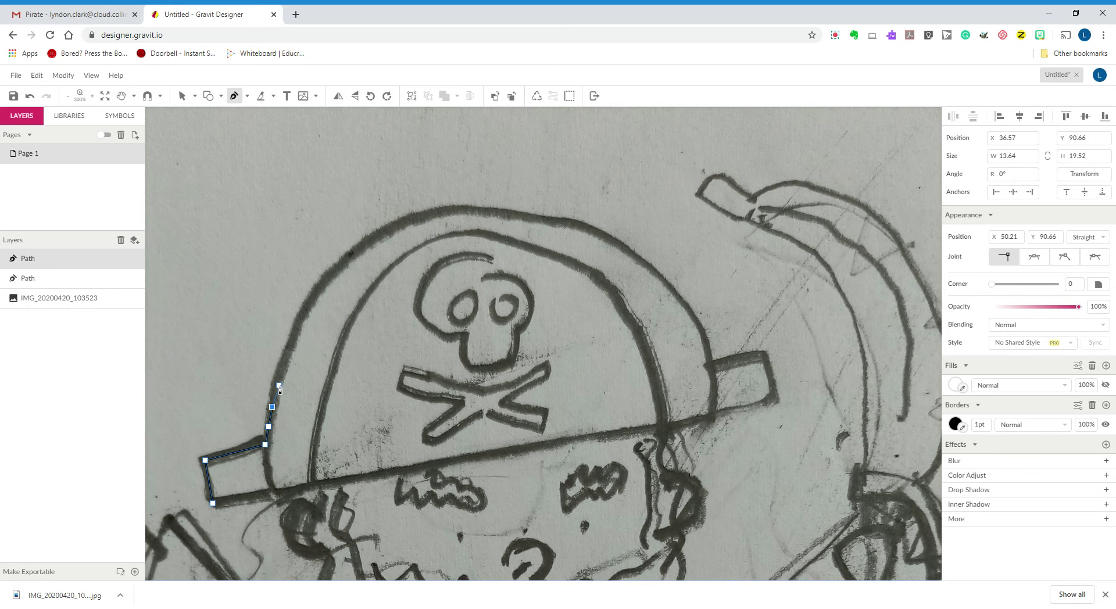
Step: Trace the left side of the hat's crown up to near its peak with short straight segments
{"action": "left_click", "coordinate": [277, 389]}
{"action": "left_click", "coordinate": [283, 368]}
{"action": "left_click", "coordinate": [291, 350]}
{"action": "left_click", "coordinate": [299, 328]}
{"action": "left_click", "coordinate": [310, 303]}
{"action": "left_click", "coordinate": [338, 271]}
{"action": "left_click", "coordinate": [359, 251]}
{"action": "left_click", "coordinate": [374, 237]}
{"action": "left_click", "coordinate": [404, 226]}
{"action": "left_click", "coordinate": [432, 220]}
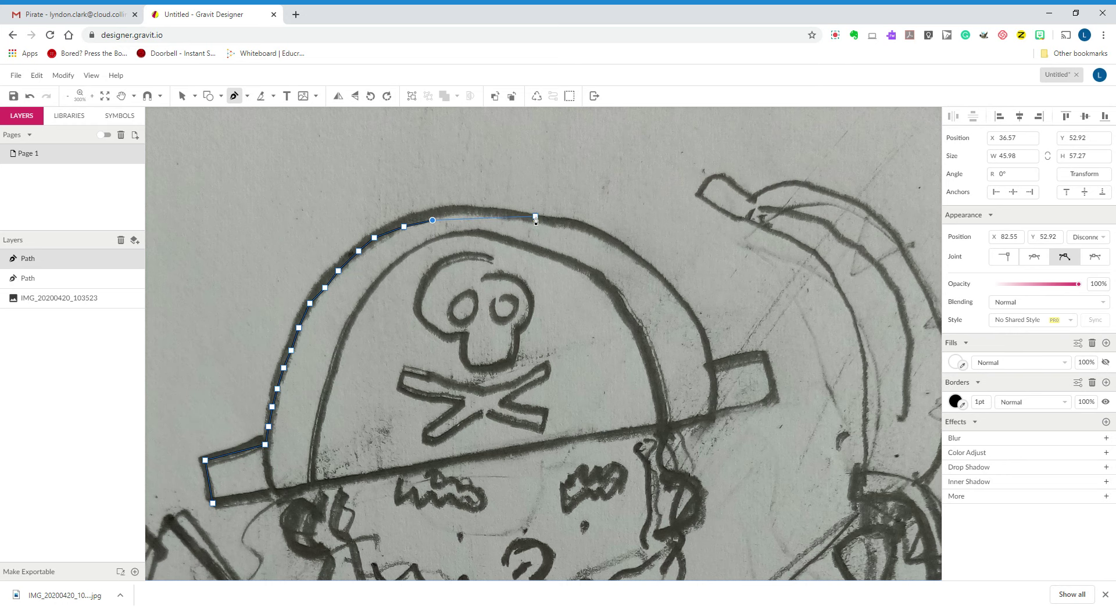
Step: Continue the hat path over the peak and down the crown's right side to the right brim end
{"action": "left_click", "coordinate": [536, 217]}
{"action": "left_click", "coordinate": [631, 254]}
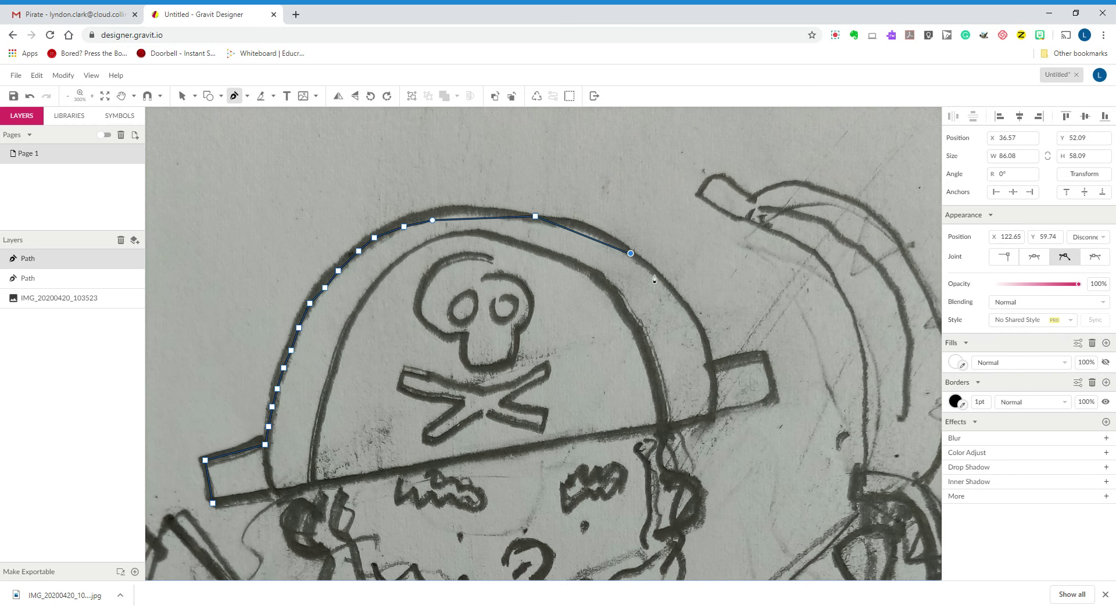
{"action": "left_click", "coordinate": [683, 307]}
{"action": "left_click", "coordinate": [709, 365]}
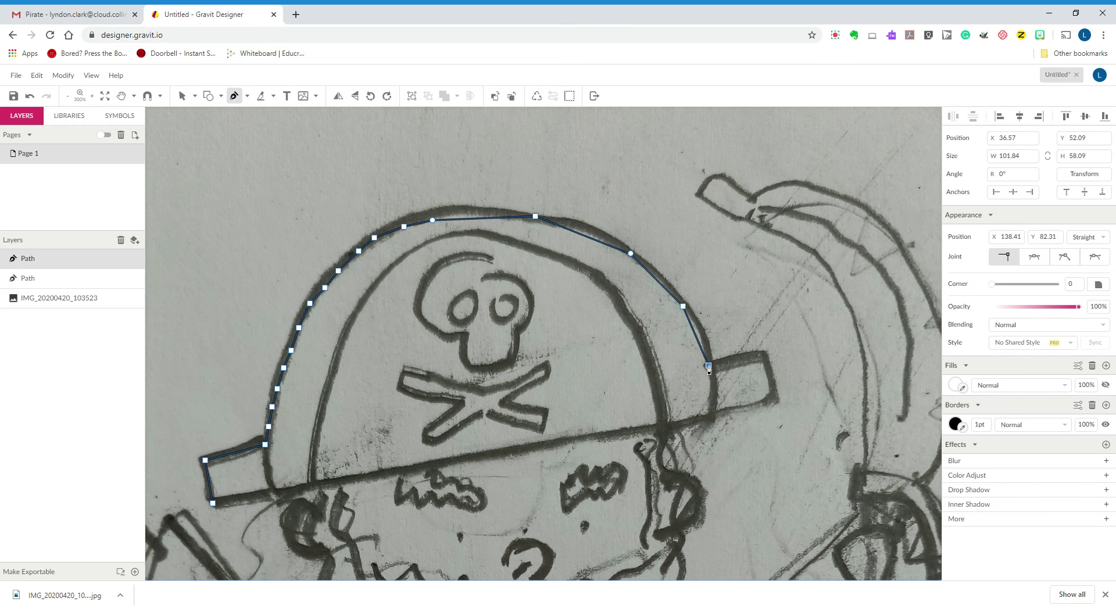
Step: Trace the right brim end and the brim's lower edge, closing the hat path at its starting point
{"action": "left_click", "coordinate": [765, 357]}
{"action": "left_click", "coordinate": [775, 402]}
{"action": "left_click", "coordinate": [668, 424]}
{"action": "left_click", "coordinate": [447, 462]}
{"action": "left_click", "coordinate": [251, 500]}
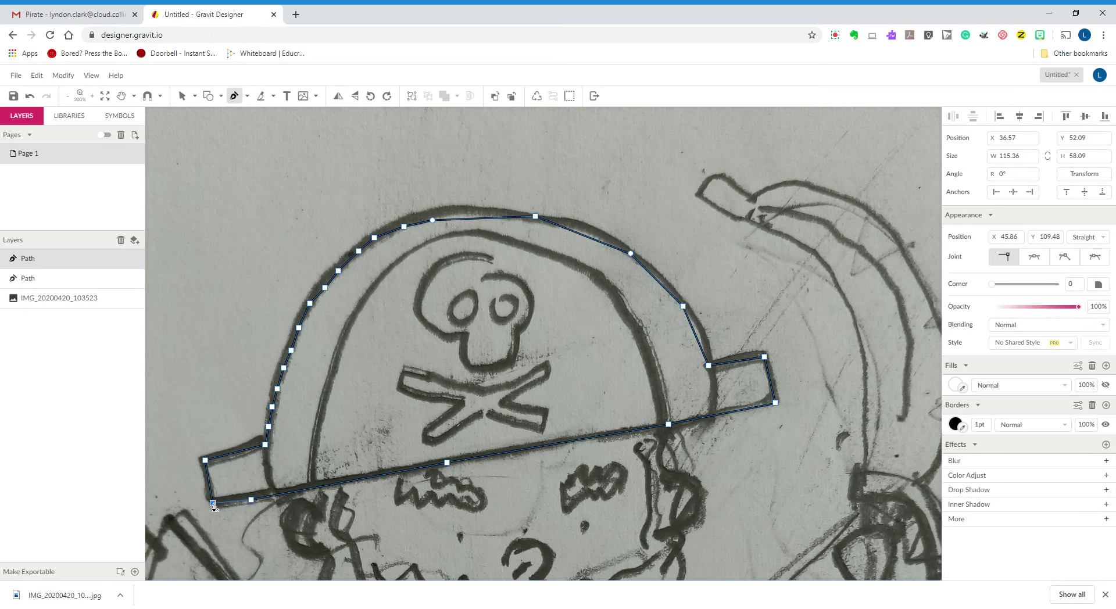
{"action": "left_click", "coordinate": [213, 504]}
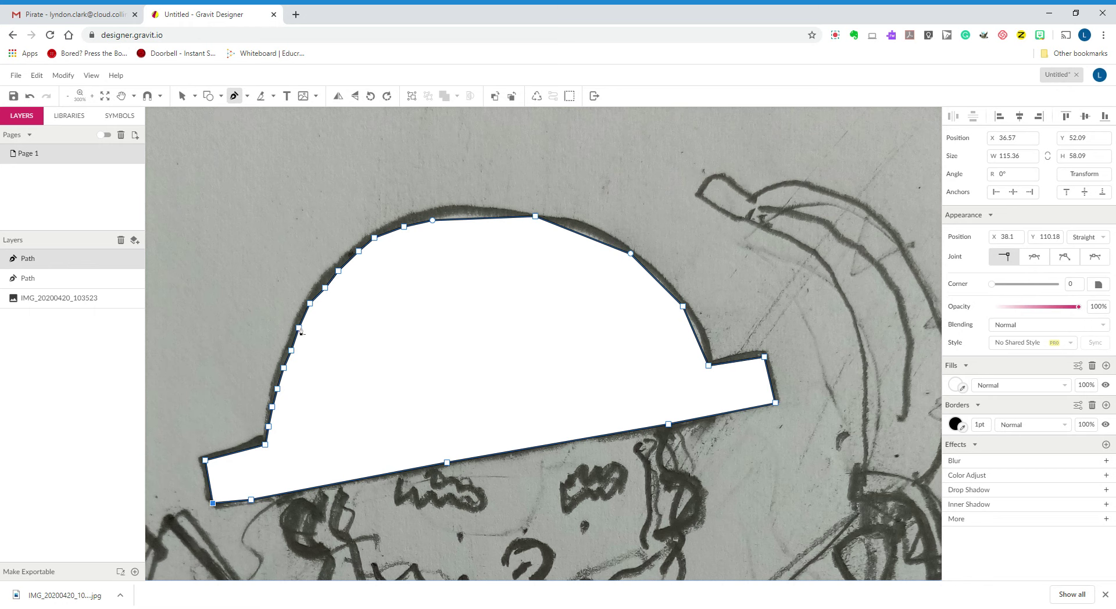
Step: Use Subselect to move anchor points along the crown's upper-left edge closer to the drawn line
{"action": "left_click", "coordinate": [194, 96]}
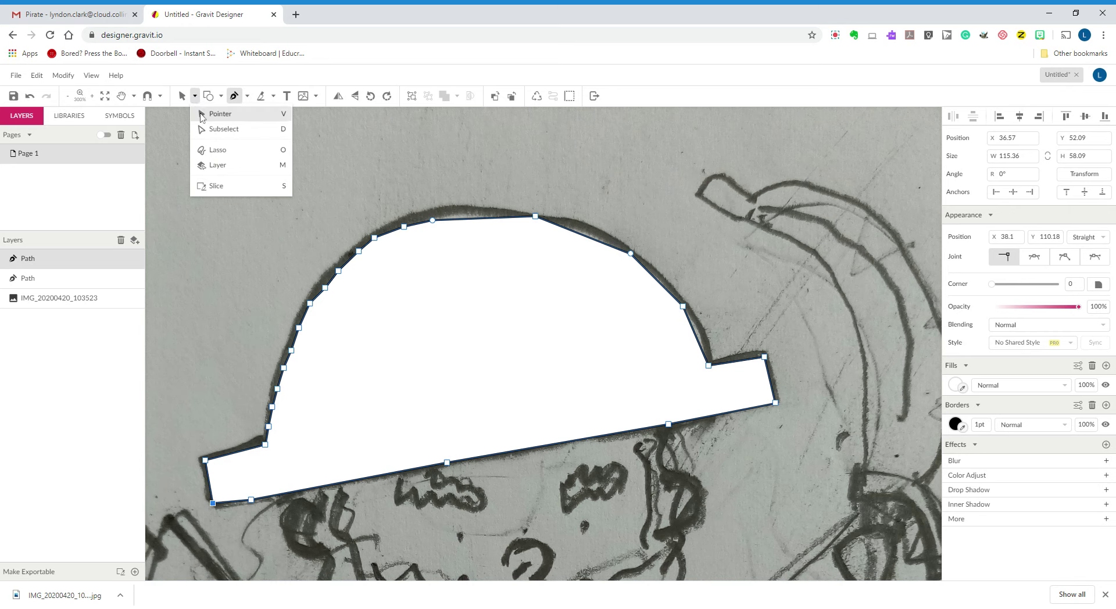
{"action": "left_click", "coordinate": [220, 129]}
{"action": "mouse_move", "coordinate": [359, 251]}
{"action": "left_mouse_down"}
{"action": "mouse_move", "coordinate": [448, 348]}
{"action": "mouse_move", "coordinate": [357, 252]}
{"action": "left_mouse_up"}
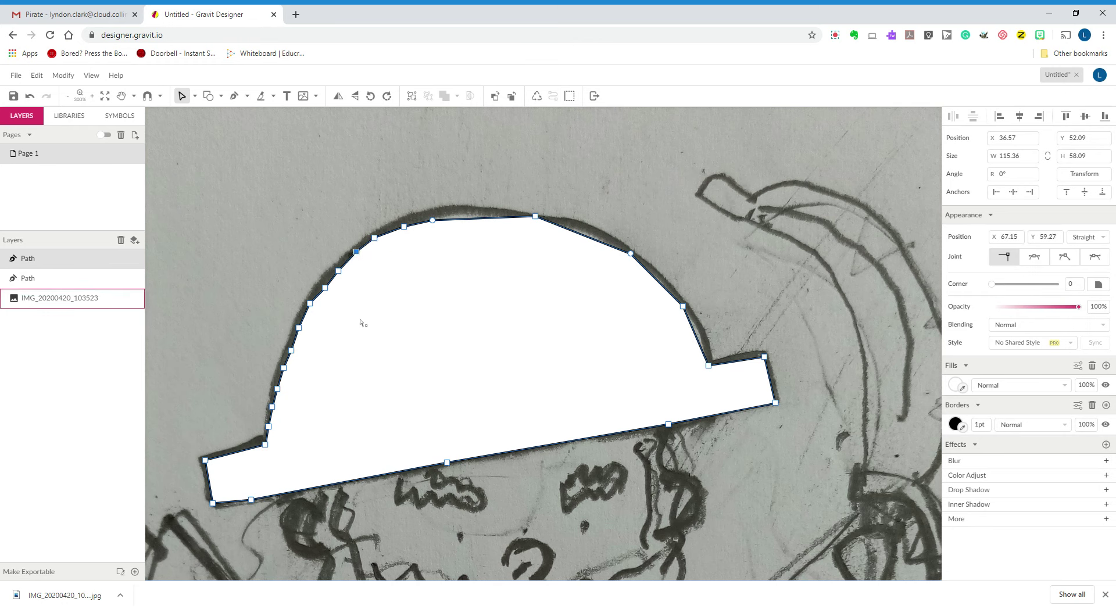
{"action": "left_click_drag", "start_coordinate": [325, 287], "coordinate": [322, 285]}
{"action": "left_click_drag", "start_coordinate": [432, 221], "coordinate": [403, 222]}
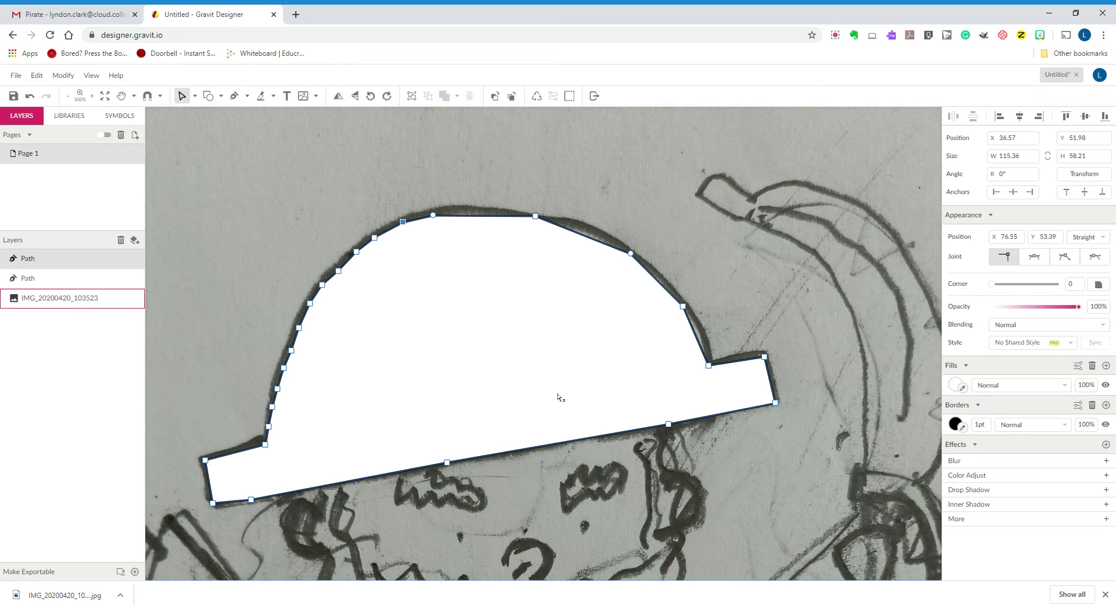
Step: Delete the straight-segment hat path
{"action": "left_click", "coordinate": [195, 96]}
{"action": "left_click", "coordinate": [219, 131]}
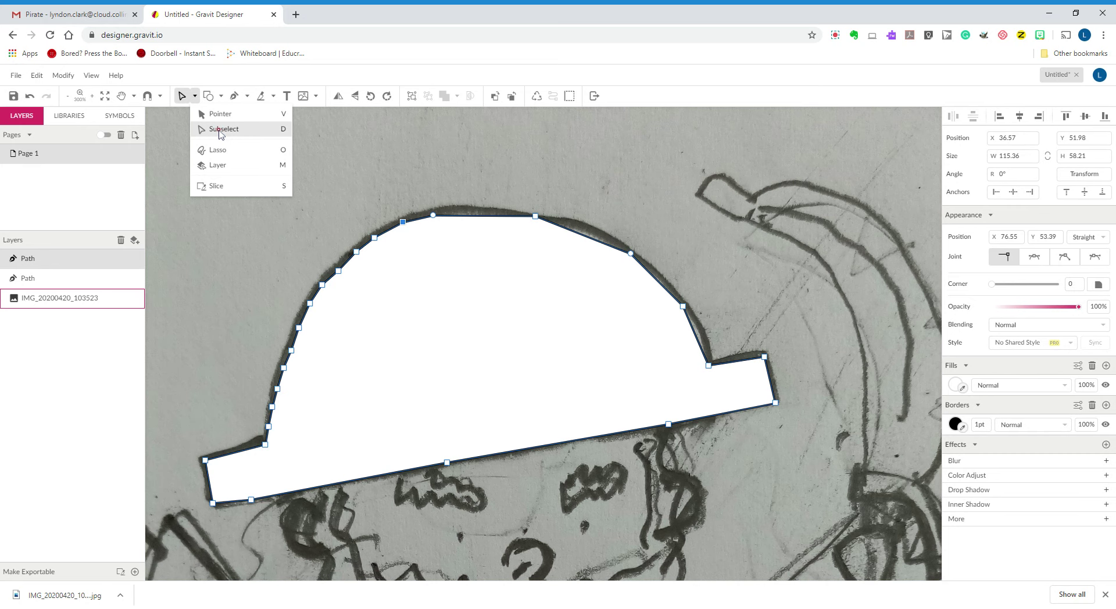
{"action": "left_click", "coordinate": [521, 179]}
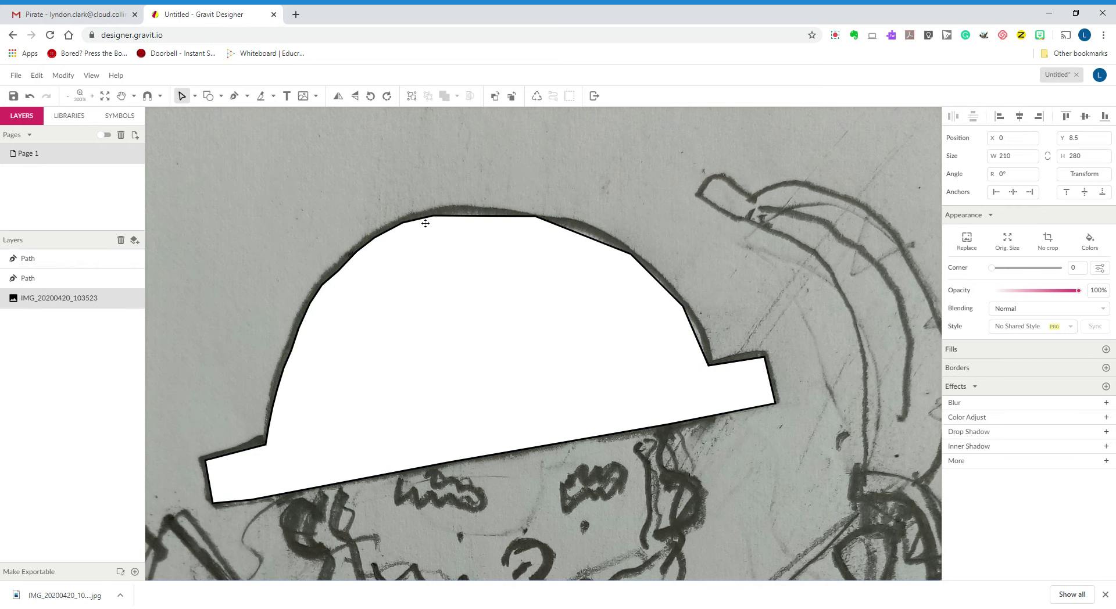
{"action": "left_click", "coordinate": [195, 96]}
{"action": "left_click", "coordinate": [200, 114]}
{"action": "left_click", "coordinate": [436, 242]}
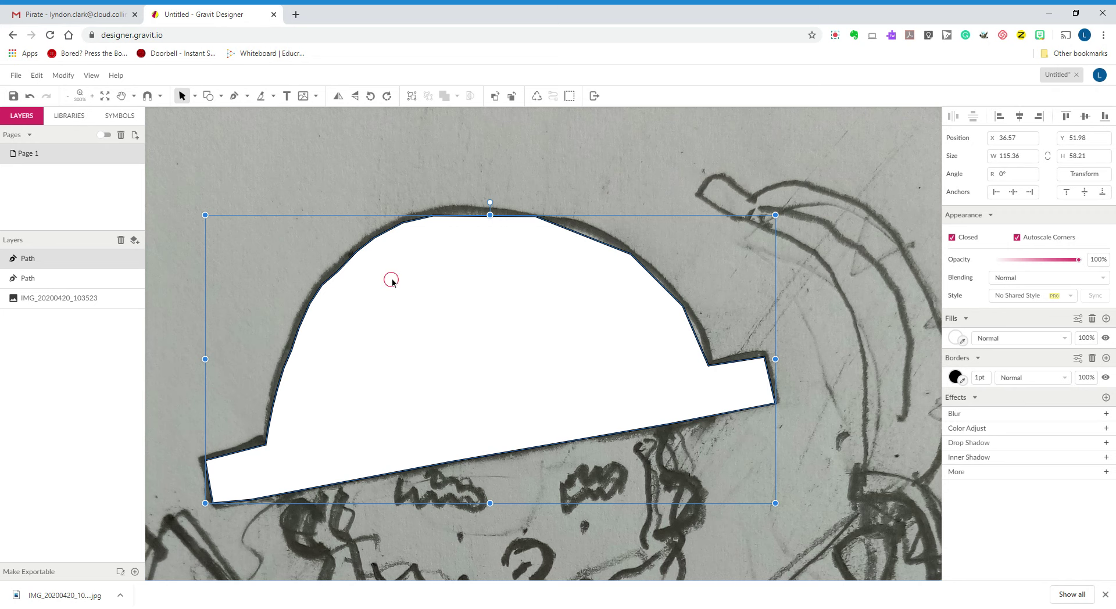
{"action": "key", "text": "Delete"}
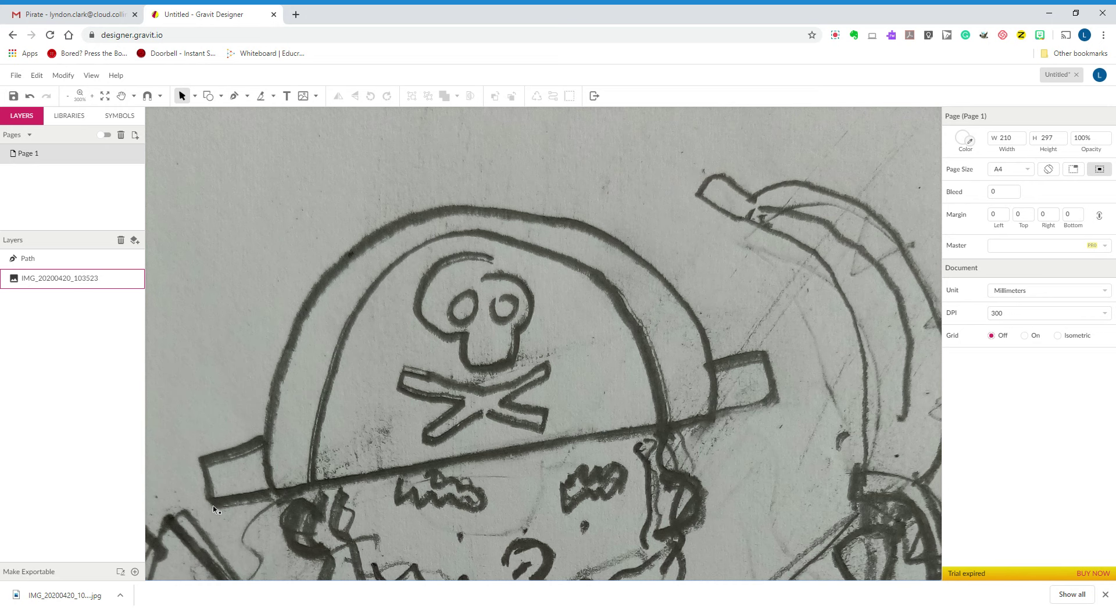
Step: Start a new path around the hat's left brim end, placing straight corner points up to the base of the crown
{"action": "left_click", "coordinate": [213, 460]}
{"action": "left_click", "coordinate": [234, 96]}
{"action": "left_click", "coordinate": [213, 506]}
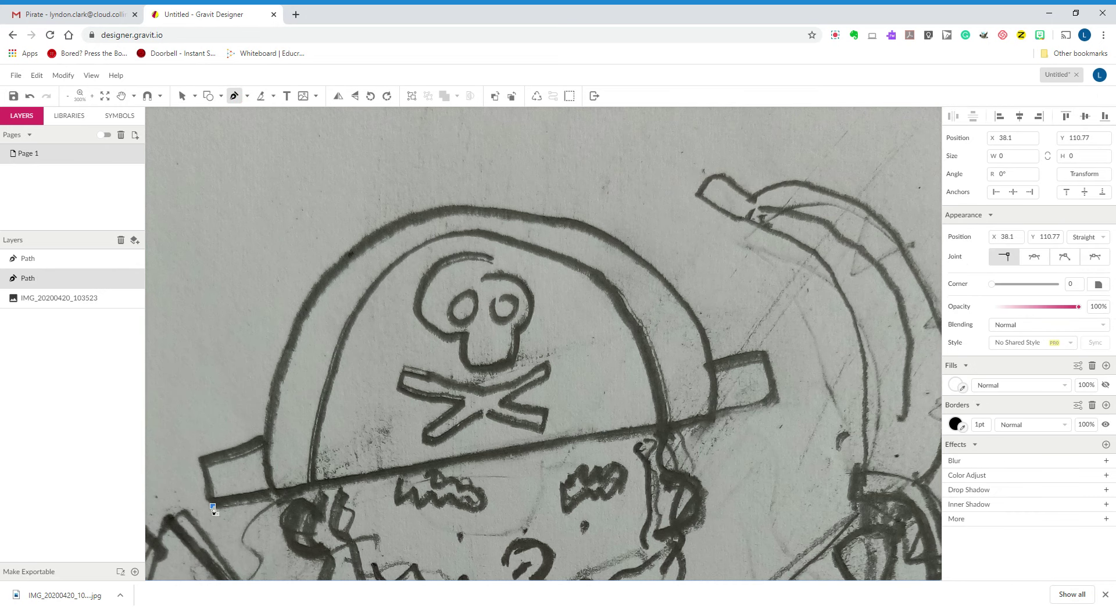
{"action": "left_click", "coordinate": [204, 459]}
{"action": "left_click", "coordinate": [267, 445]}
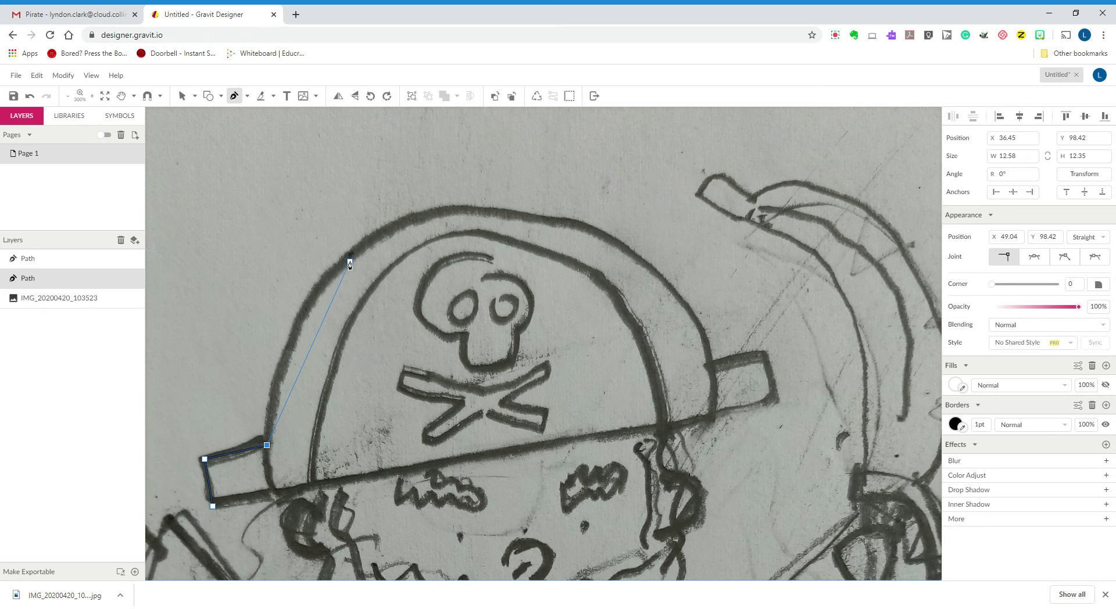
Step: Add a curved anchor on the crown's upper-left edge and continue the path to a point at the hat's peak
{"action": "left_click_drag", "start_coordinate": [346, 257], "coordinate": [415, 196]}
{"action": "left_click_drag", "start_coordinate": [415, 196], "coordinate": [414, 195]}
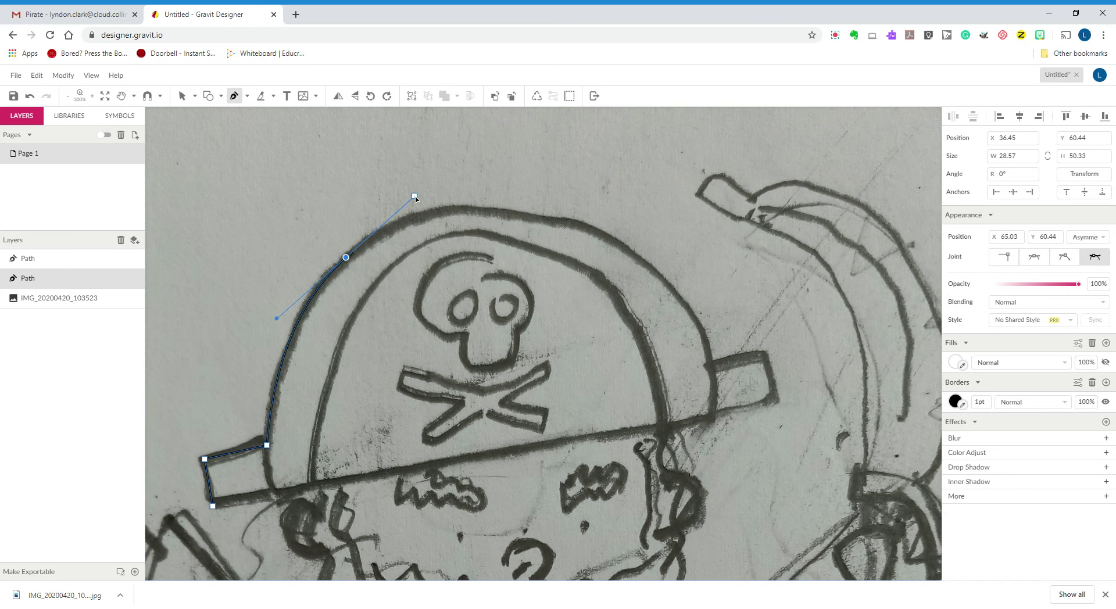
{"action": "left_click", "coordinate": [348, 322]}
{"action": "left_click", "coordinate": [508, 211]}
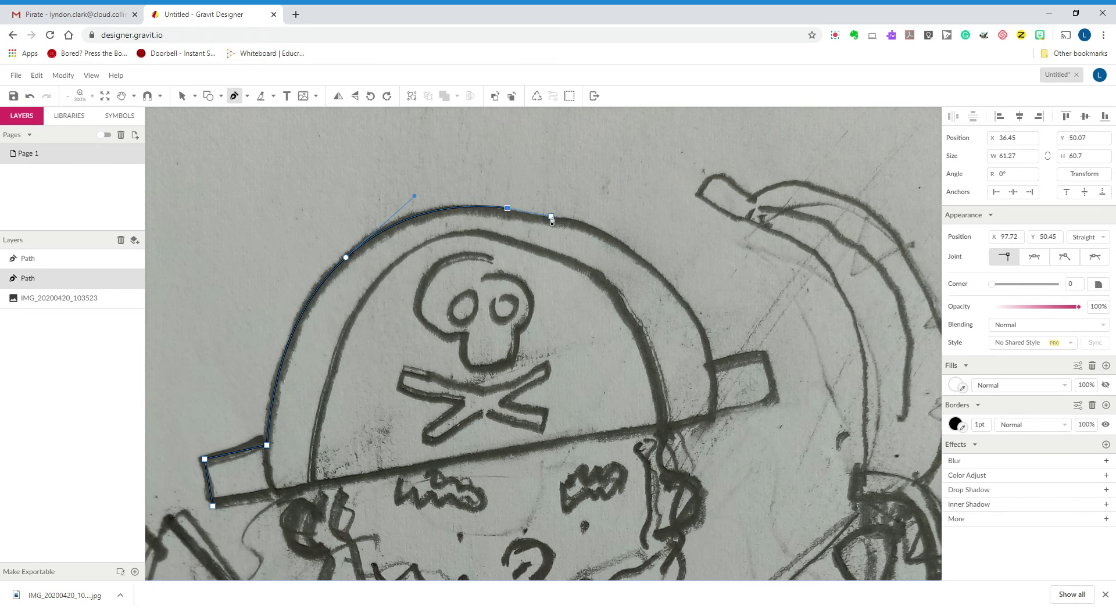
Step: Extend the path with curved anchors on the crown's right side and where it meets the right brim end
{"action": "left_click", "coordinate": [688, 309]}
{"action": "left_click_drag", "start_coordinate": [687, 310], "coordinate": [749, 395]}
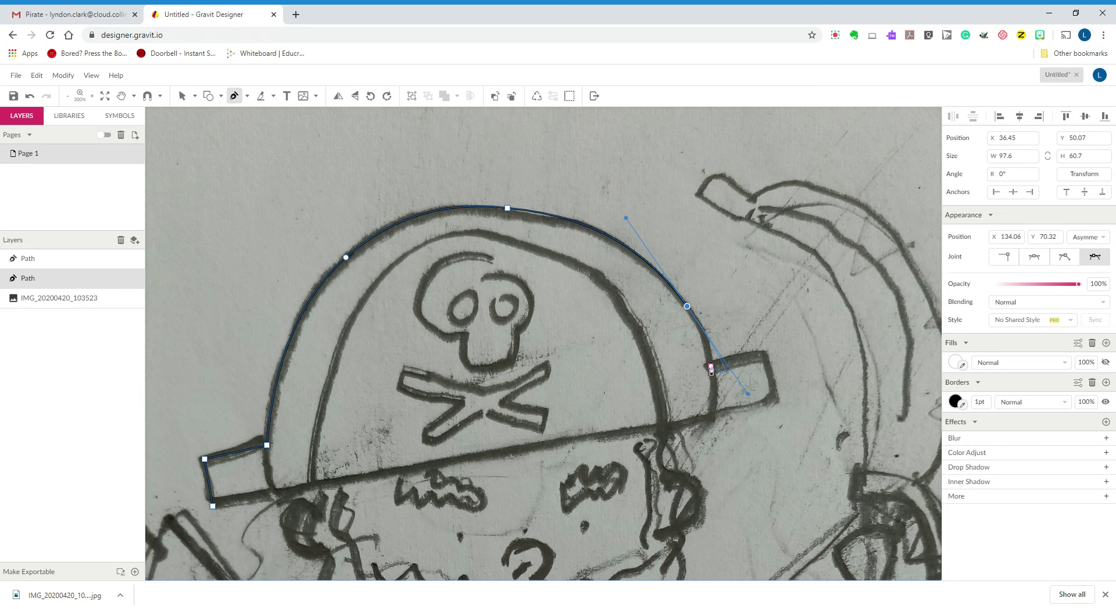
{"action": "left_click", "coordinate": [715, 354]}
{"action": "left_click_drag", "start_coordinate": [711, 367], "coordinate": [688, 347]}
{"action": "left_click_drag", "start_coordinate": [687, 344], "coordinate": [687, 344]}
{"action": "left_click", "coordinate": [686, 344]}
Step: Use Subselect to shorten and realign the curve handles near the right brim end so the segment follows the drawn crown edge
{"action": "key", "text": "v"}
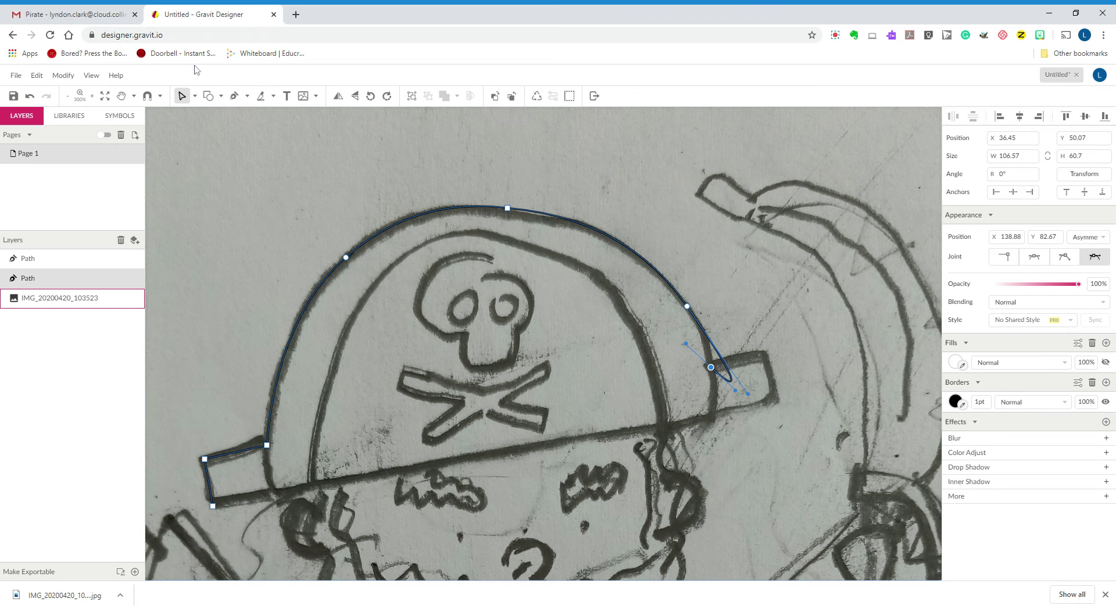
{"action": "left_click", "coordinate": [194, 96]}
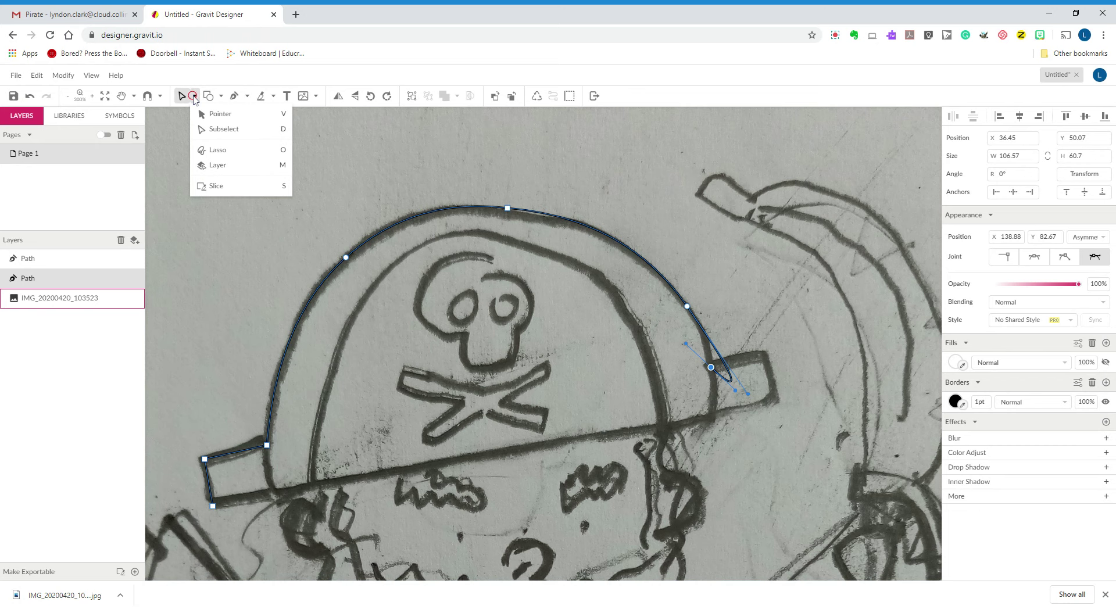
{"action": "left_click", "coordinate": [219, 135]}
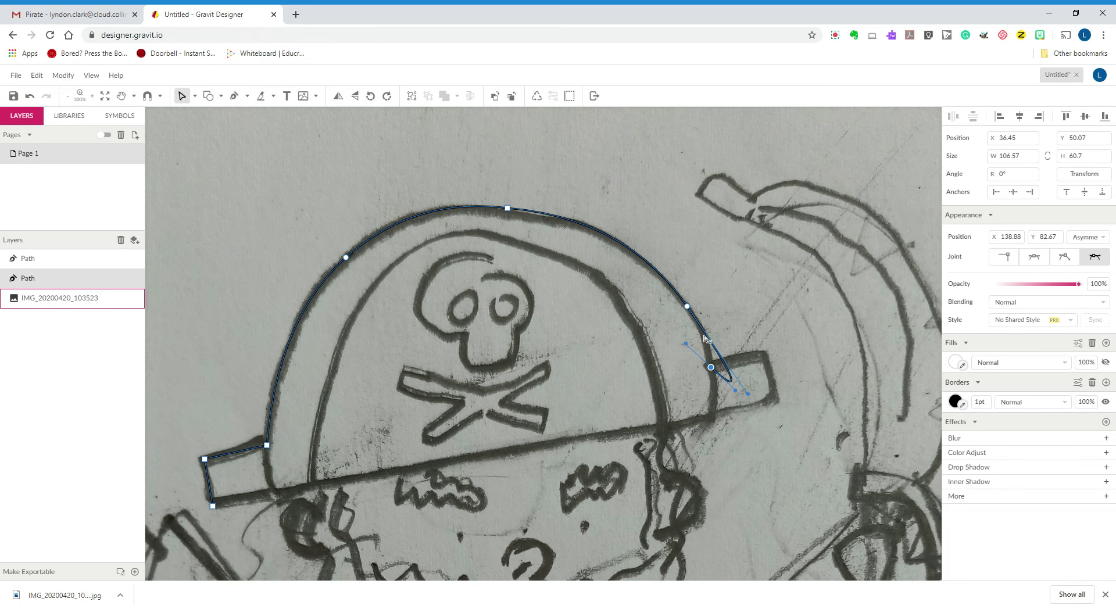
{"action": "left_click_drag", "start_coordinate": [750, 396], "coordinate": [697, 320]}
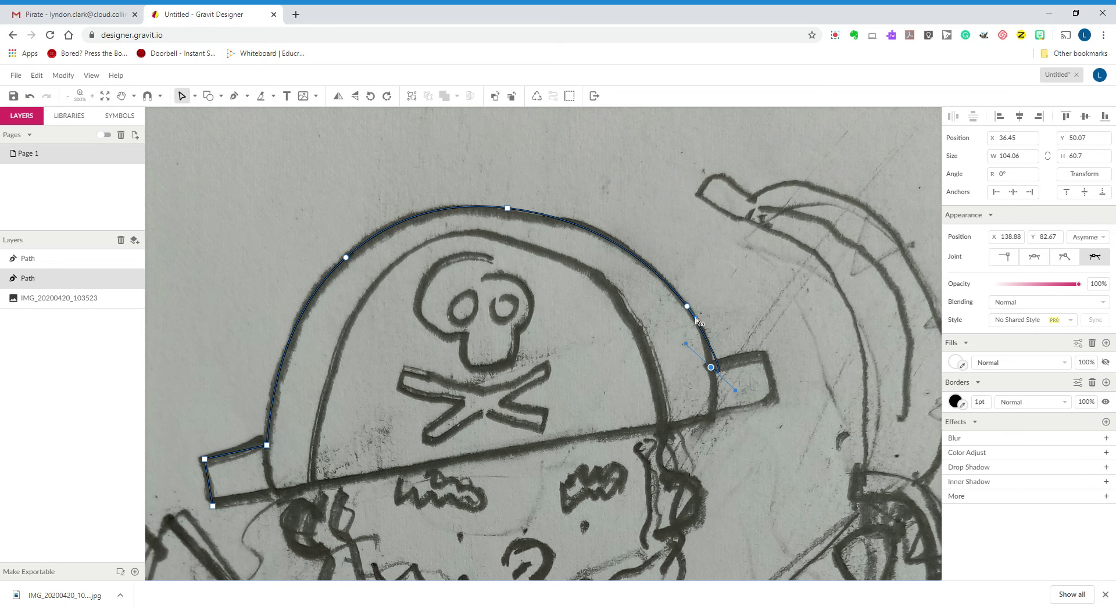
{"action": "left_click_drag", "start_coordinate": [735, 391], "coordinate": [705, 338]}
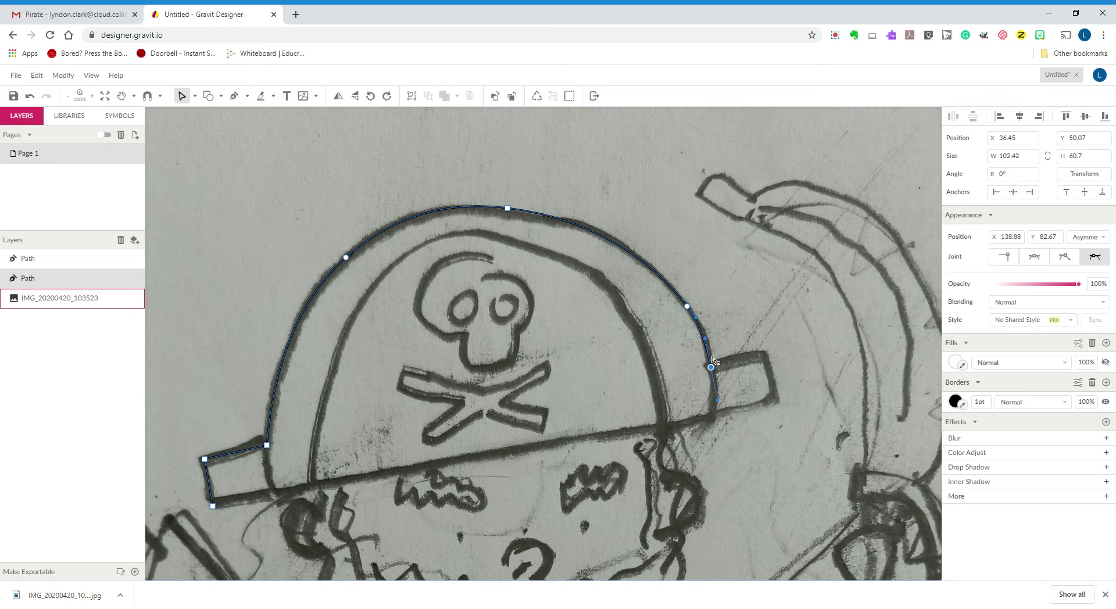
Step: Refine the curve handle near the right brim, and change the path's end anchor at the crown's right base to a Straight joint
{"action": "left_click_drag", "start_coordinate": [709, 343], "coordinate": [712, 349]}
{"action": "left_click", "coordinate": [233, 96]}
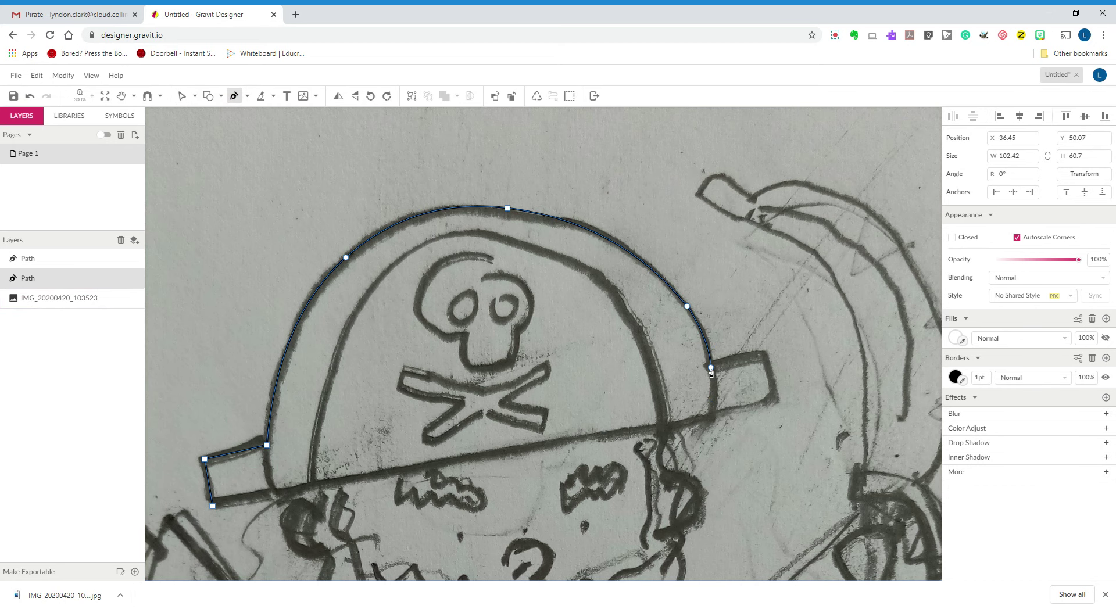
{"action": "left_click_drag", "start_coordinate": [711, 372], "coordinate": [772, 365]}
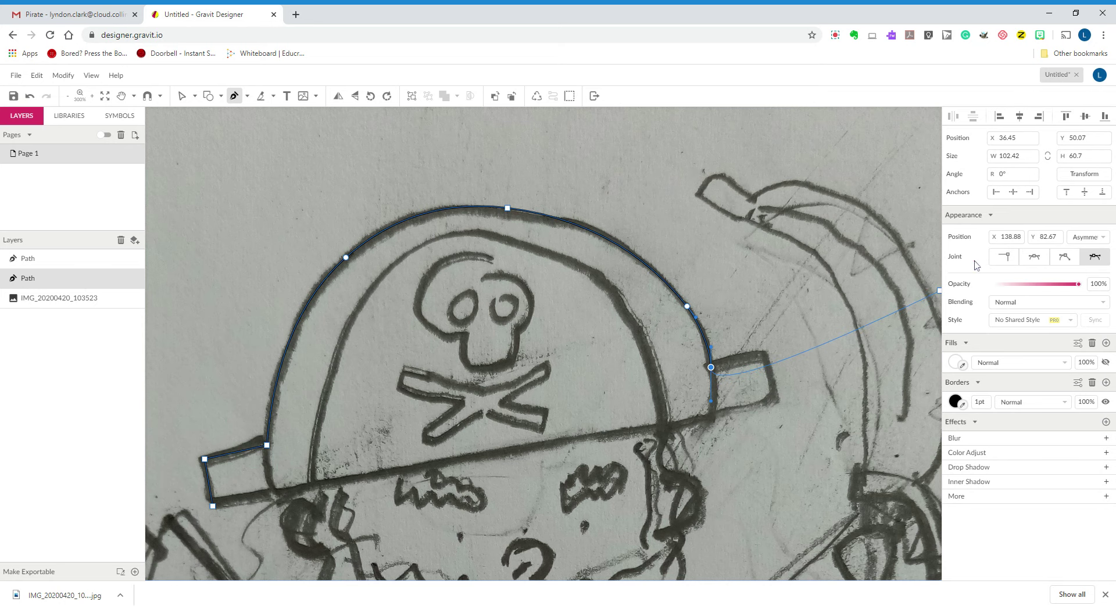
{"action": "left_click", "coordinate": [1007, 258]}
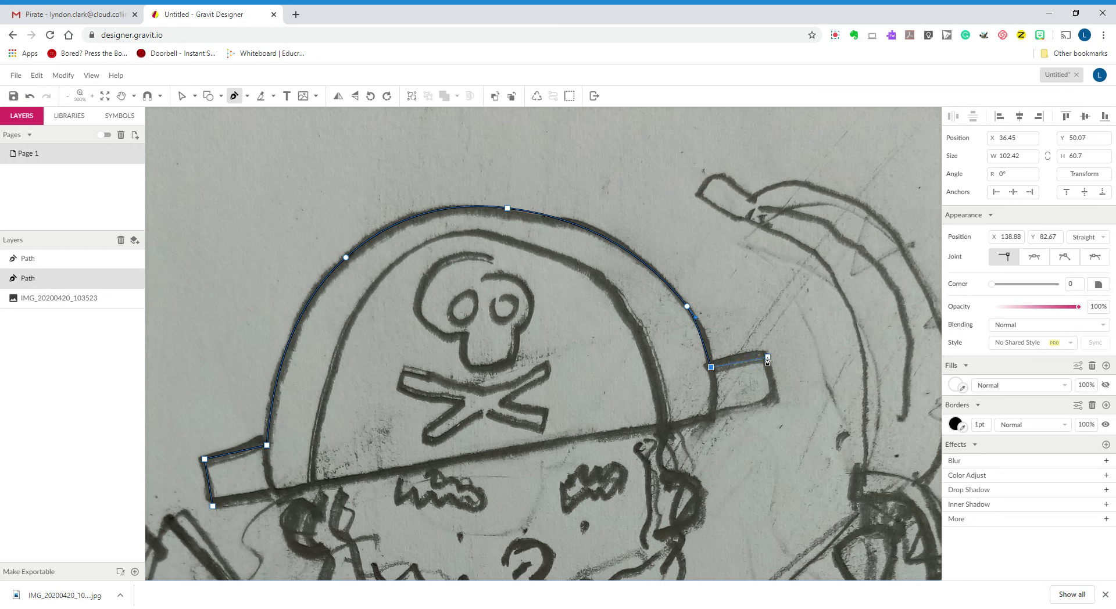
Step: Extend the hat path with straight corner points around the right brim end and close it at its starting point
{"action": "left_click", "coordinate": [766, 356]}
{"action": "left_click", "coordinate": [776, 407]}
{"action": "left_click", "coordinate": [213, 507]}
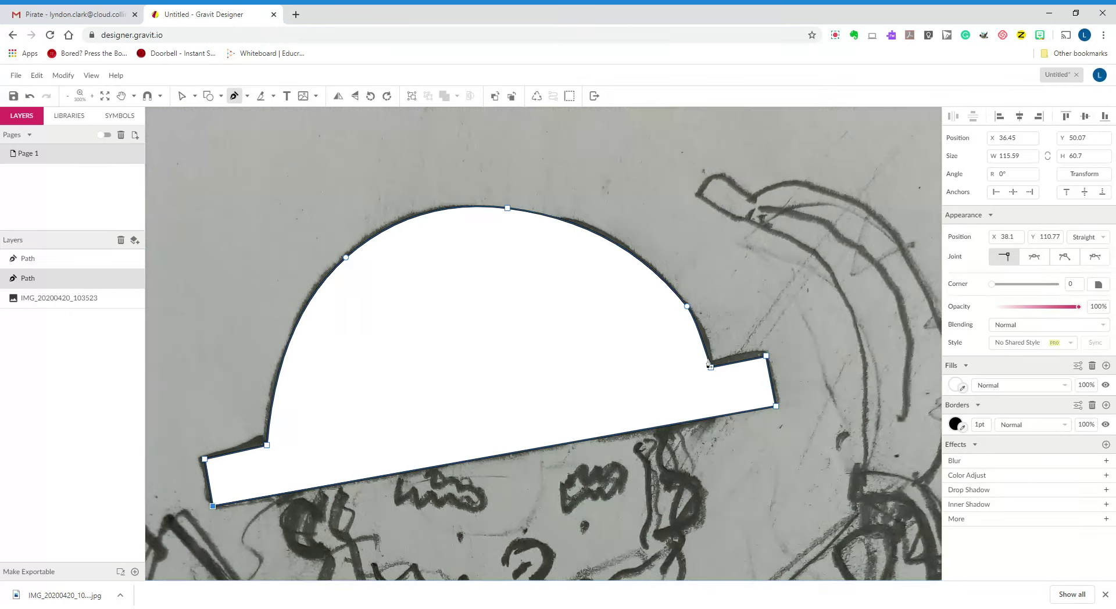
Step: Use Subselect to lengthen the lower curve handle of the anchor on the crown's right side so the segment follows the sketch
{"action": "left_click", "coordinate": [195, 96]}
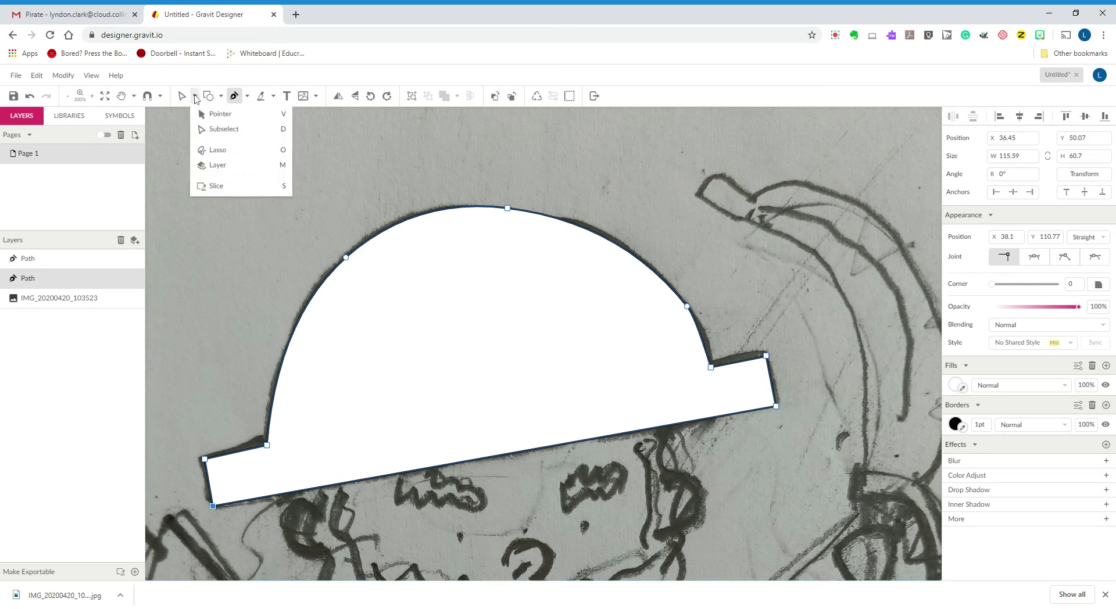
{"action": "left_click", "coordinate": [208, 127]}
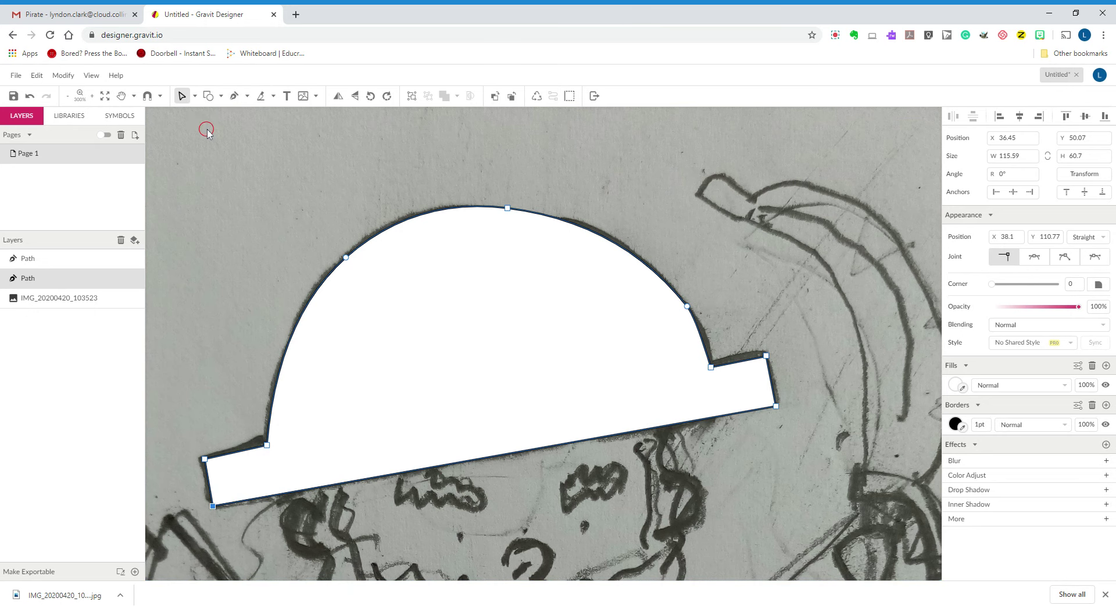
{"action": "left_click", "coordinate": [688, 308]}
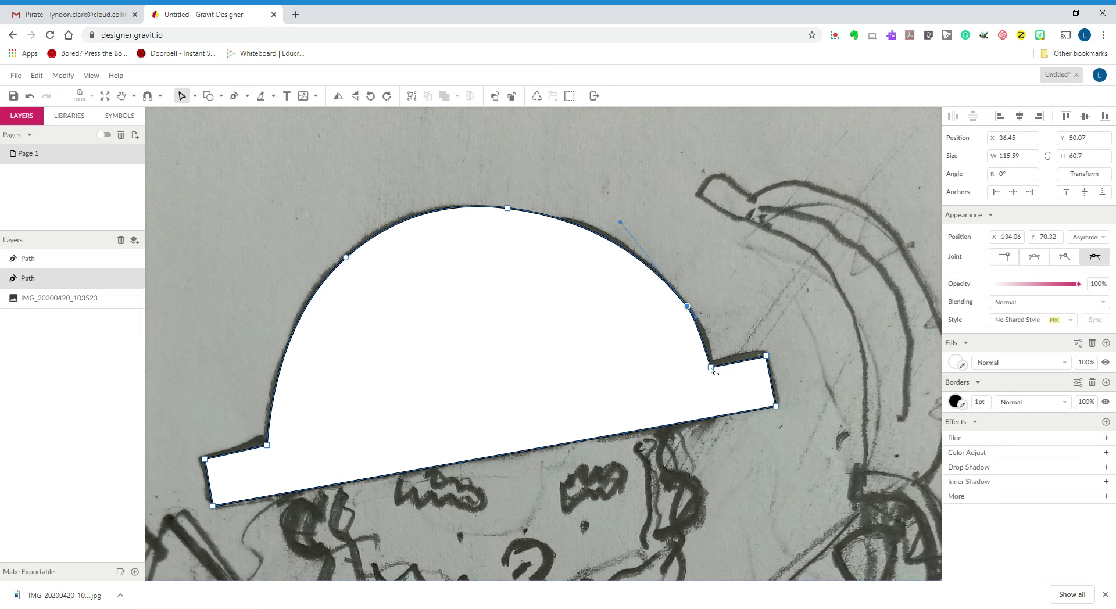
{"action": "left_click_drag", "start_coordinate": [699, 323], "coordinate": [710, 338]}
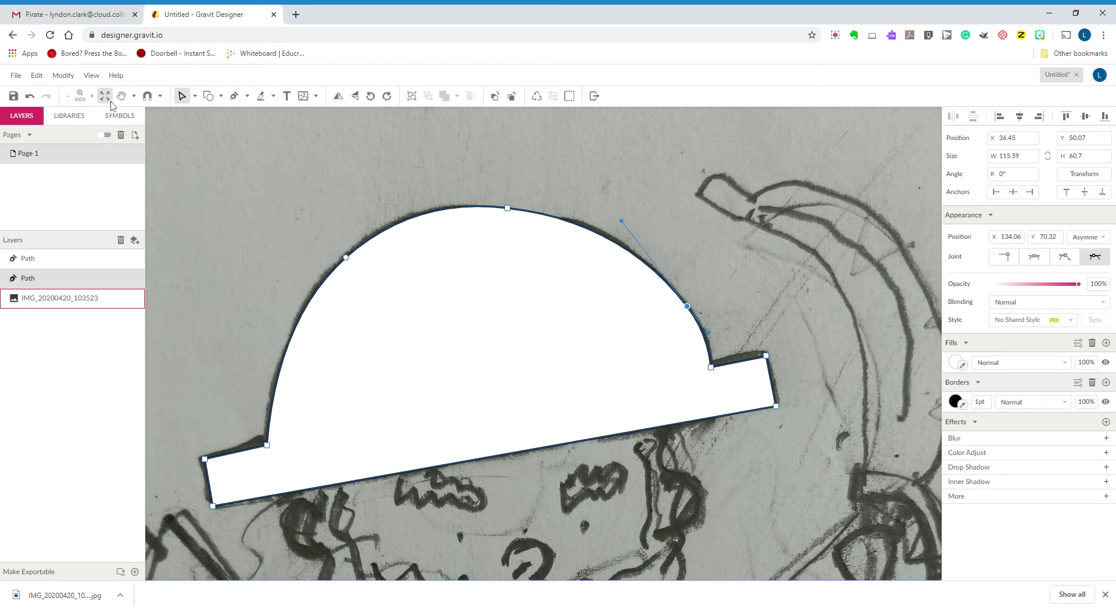
Step: Move the sketch image off the page to inspect the hat outline alone, and undo the moves to restore the image's alignment
{"action": "left_click", "coordinate": [67, 96]}
{"action": "left_click", "coordinate": [67, 96]}
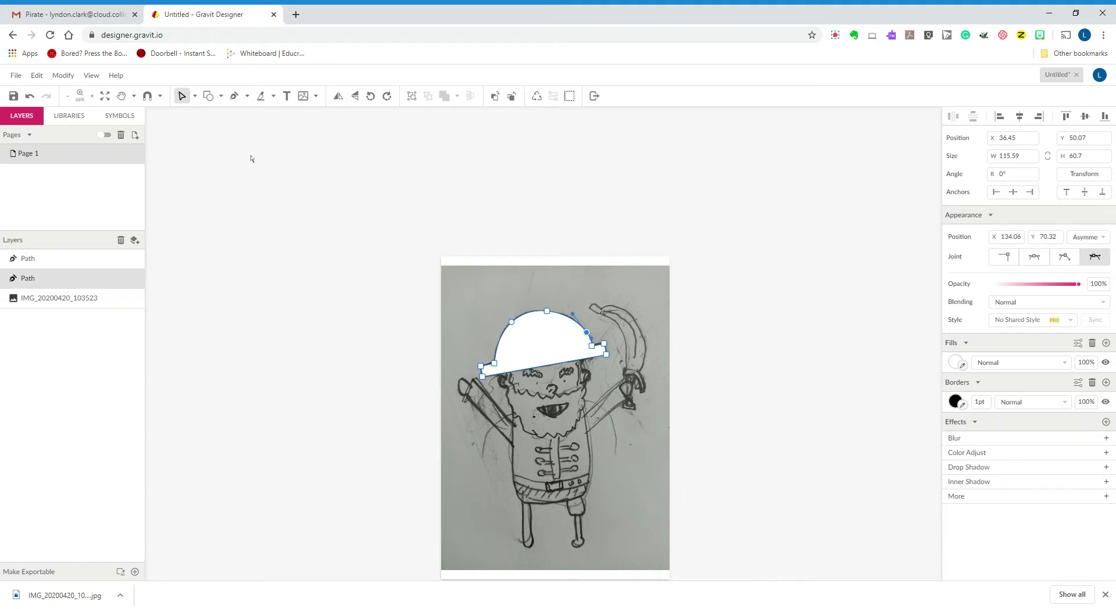
{"action": "left_click", "coordinate": [195, 96]}
{"action": "left_click", "coordinate": [208, 114]}
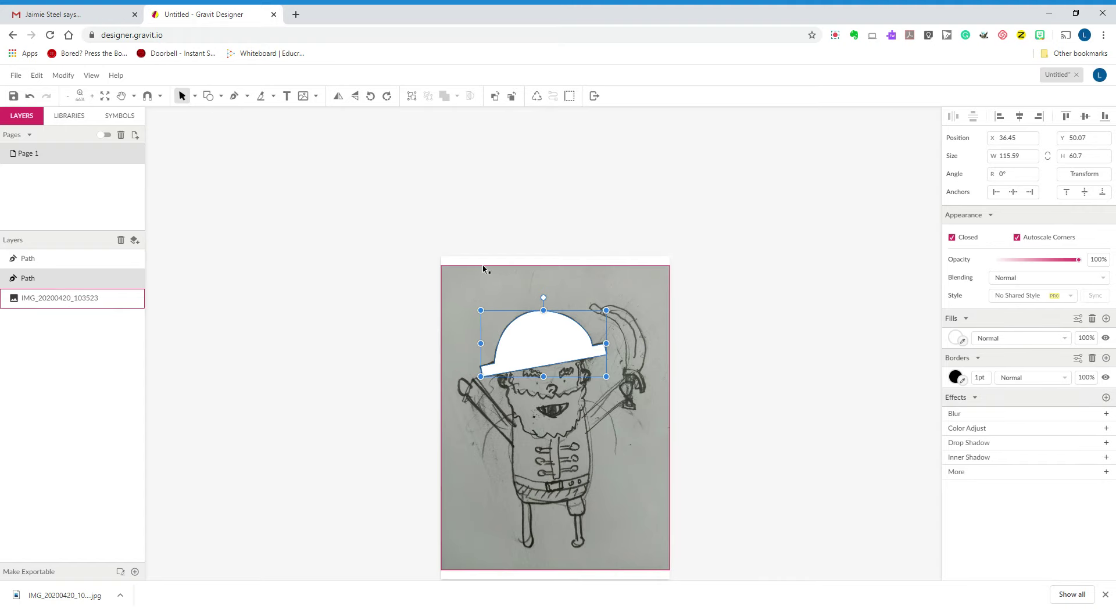
{"action": "left_click_drag", "start_coordinate": [490, 280], "coordinate": [741, 238]}
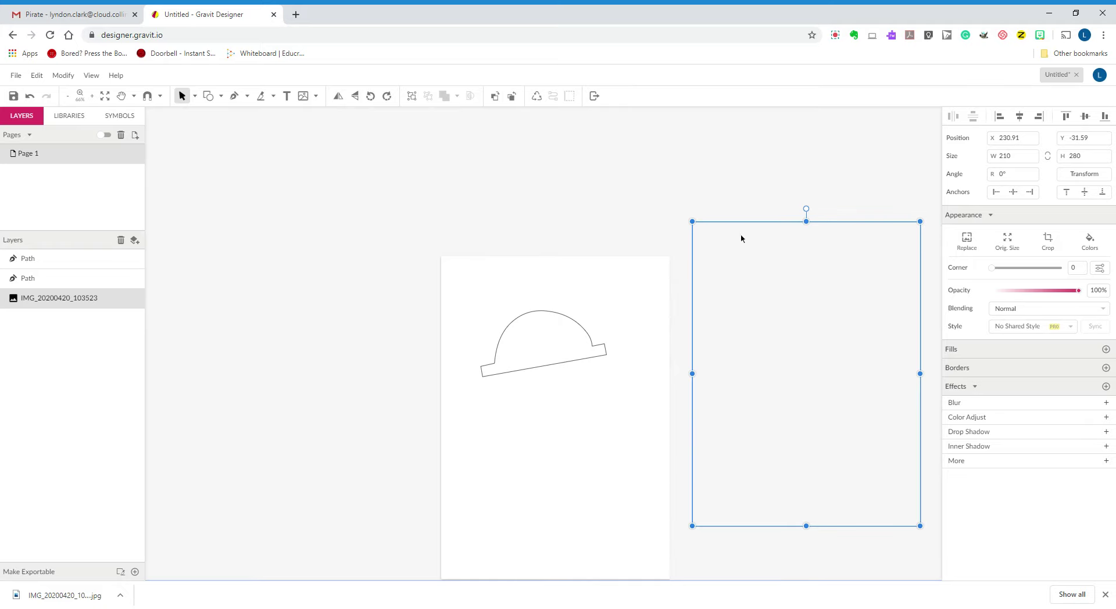
{"action": "left_click", "coordinate": [537, 372]}
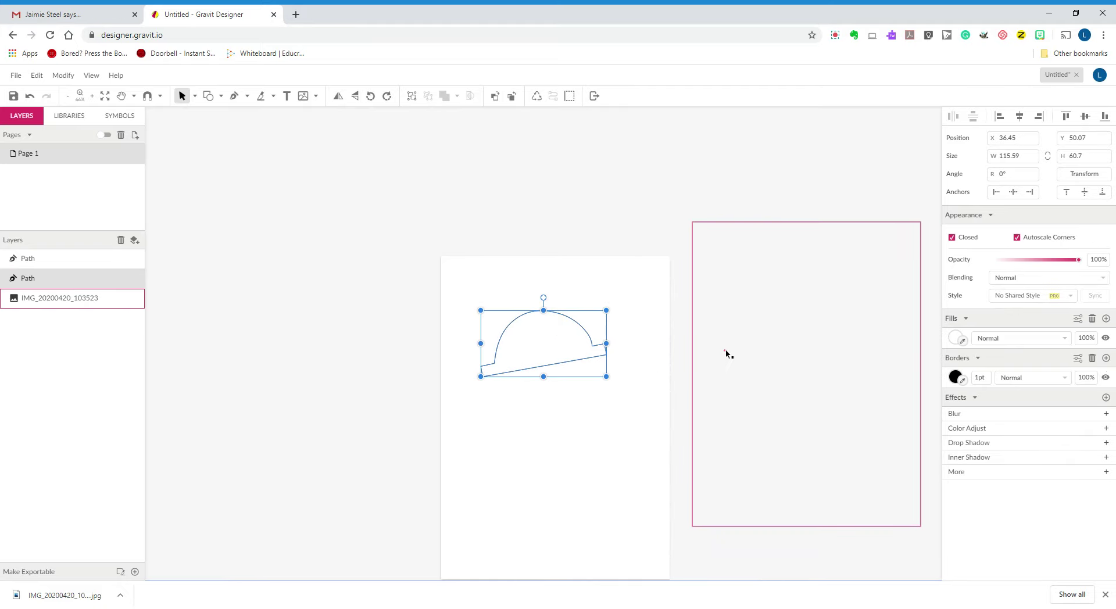
{"action": "left_click_drag", "start_coordinate": [769, 230], "coordinate": [514, 271]}
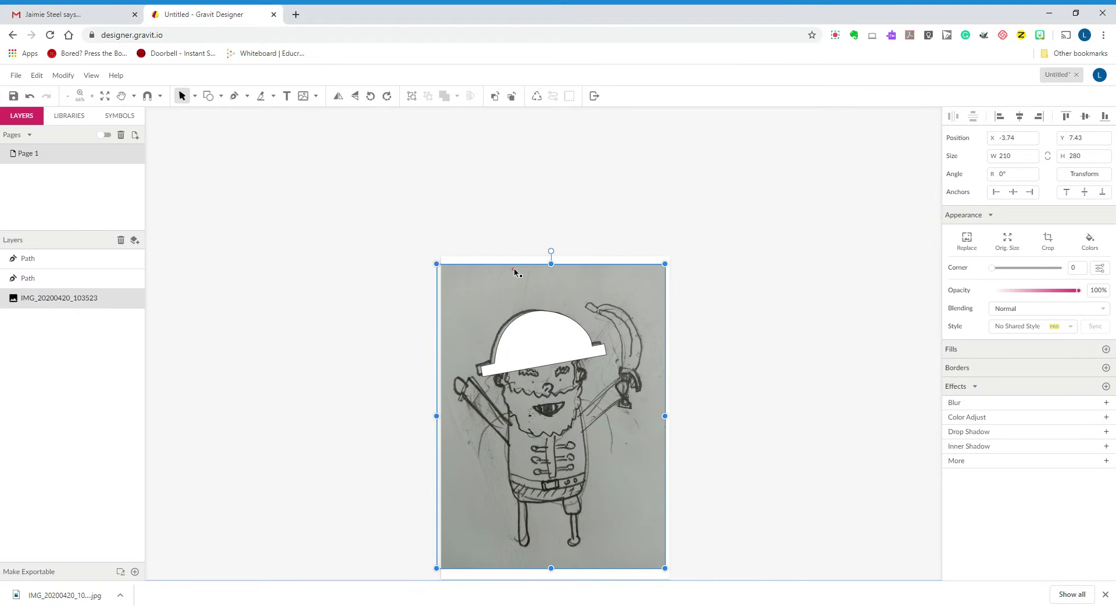
{"action": "key", "text": "ctrl+z"}
{"action": "key", "text": "ctrl+z"}
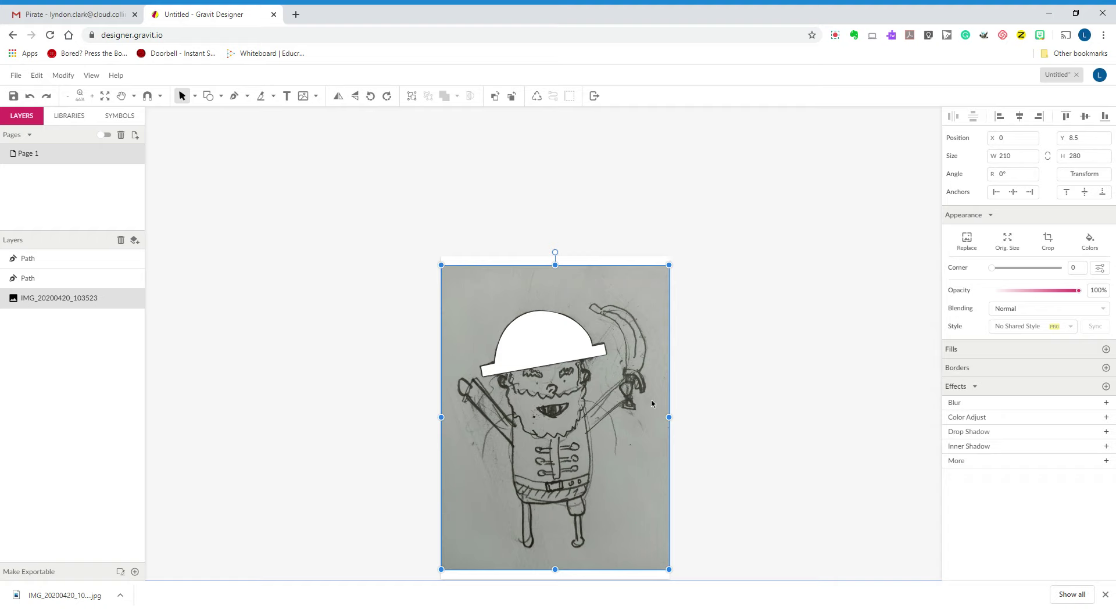
Step: Set the hat path's fill opacity to 30%
{"action": "scroll", "coordinate": [532, 406], "scroll_direction": "up", "scroll_amount": 1}
{"action": "left_click", "coordinate": [536, 390]}
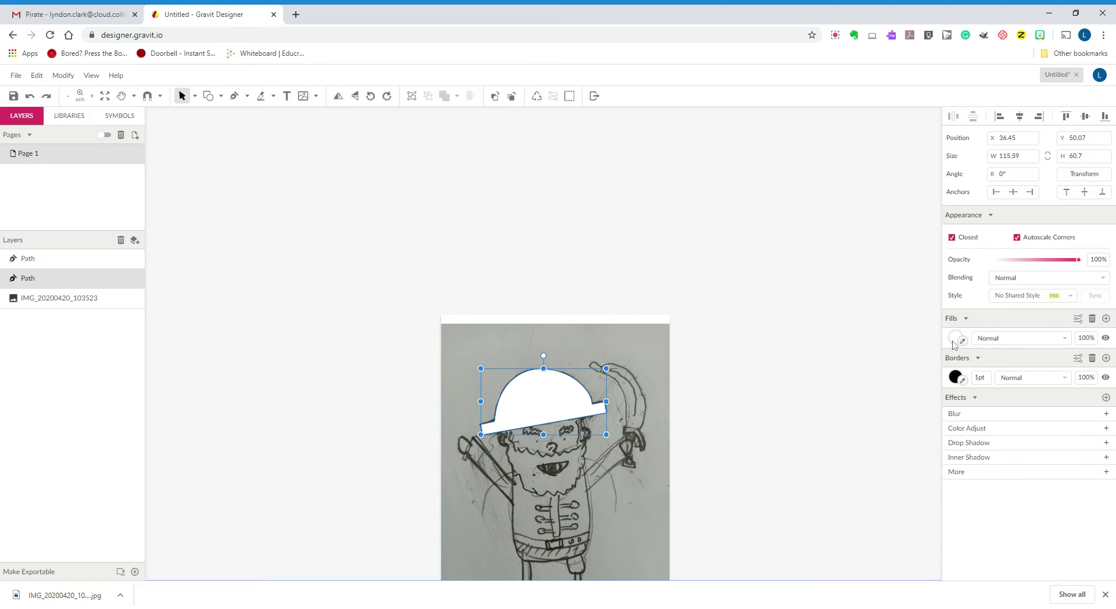
{"action": "left_click", "coordinate": [1087, 338]}
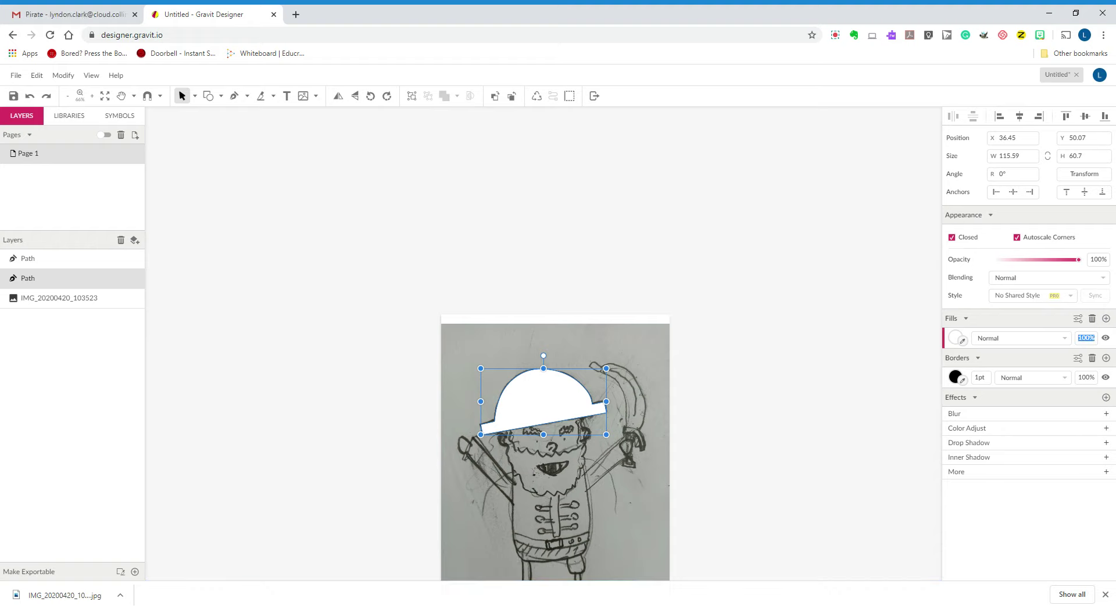
{"action": "type", "text": "30"}
{"action": "key", "text": "Return"}
{"action": "scroll", "coordinate": [420, 263], "scroll_direction": "up", "scroll_amount": 1}
{"action": "scroll", "coordinate": [420, 263], "scroll_direction": "down", "scroll_amount": 3}
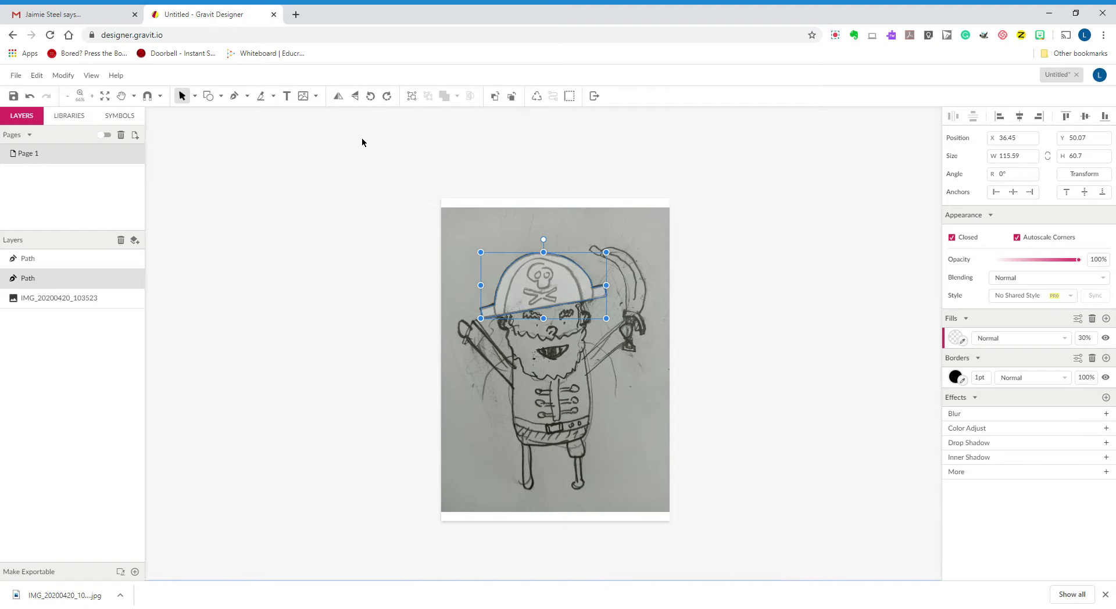
Step: Start a new path at the lower-left end of the hat's inner arch and add a curved anchor on the arch's upper left
{"action": "left_click", "coordinate": [92, 95]}
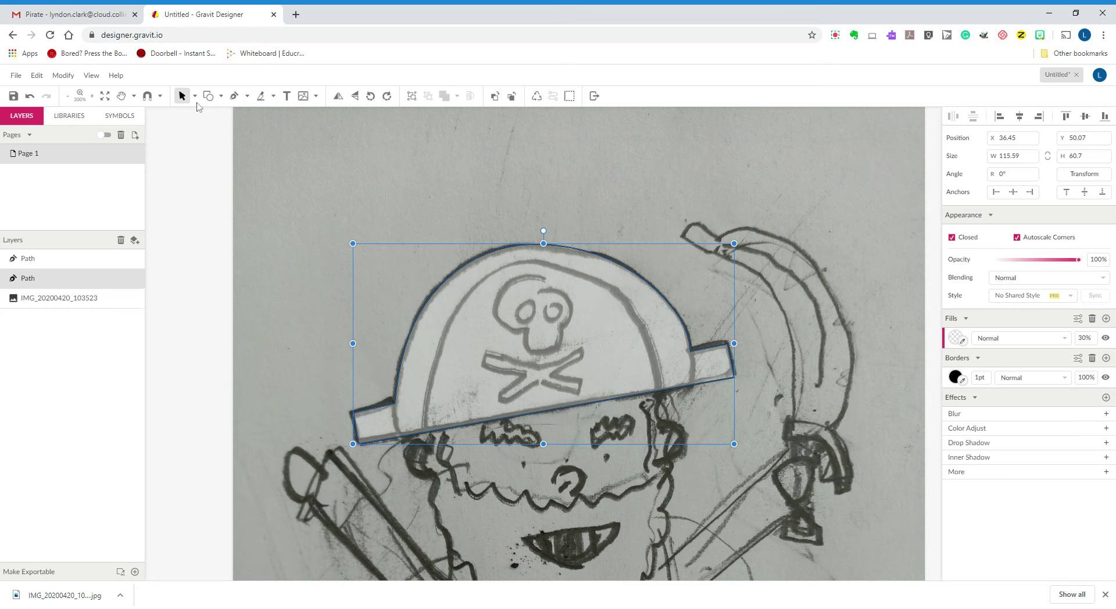
{"action": "left_click", "coordinate": [235, 101]}
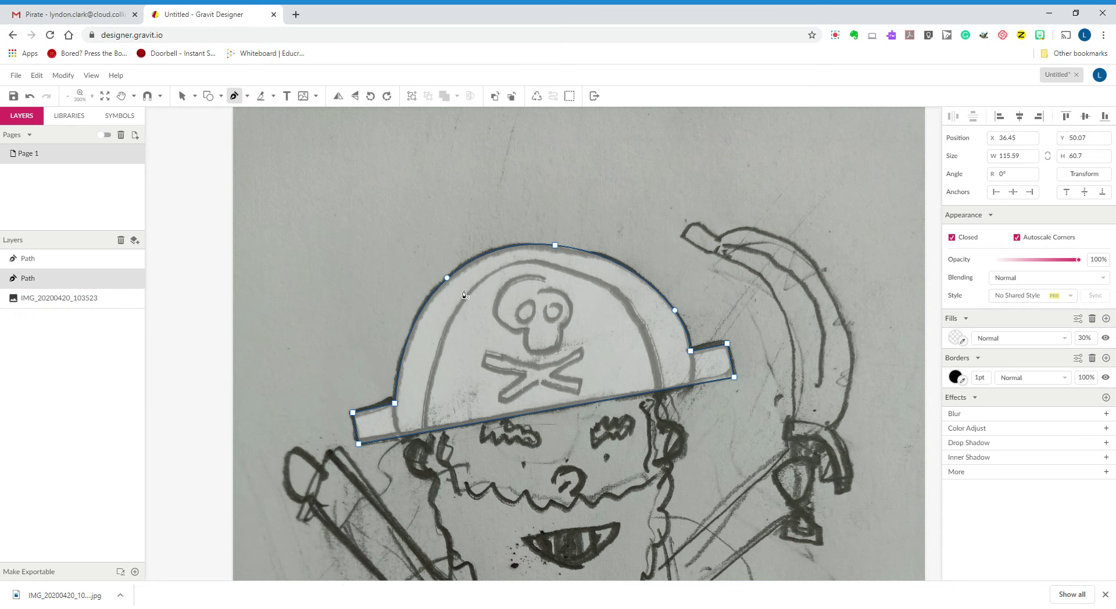
{"action": "left_click", "coordinate": [425, 430]}
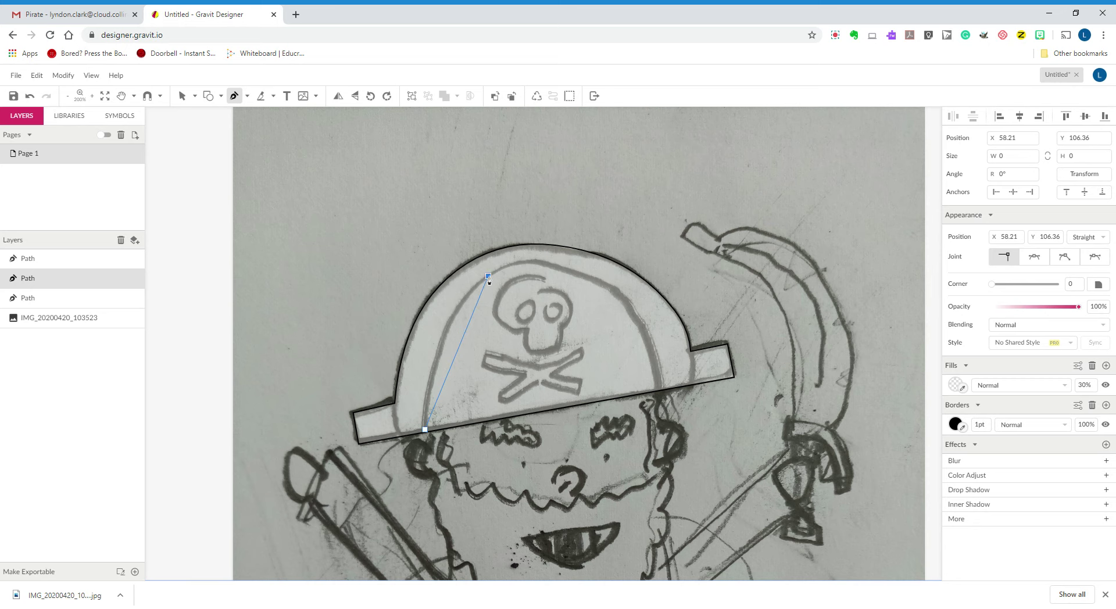
{"action": "left_click_drag", "start_coordinate": [488, 277], "coordinate": [542, 246]}
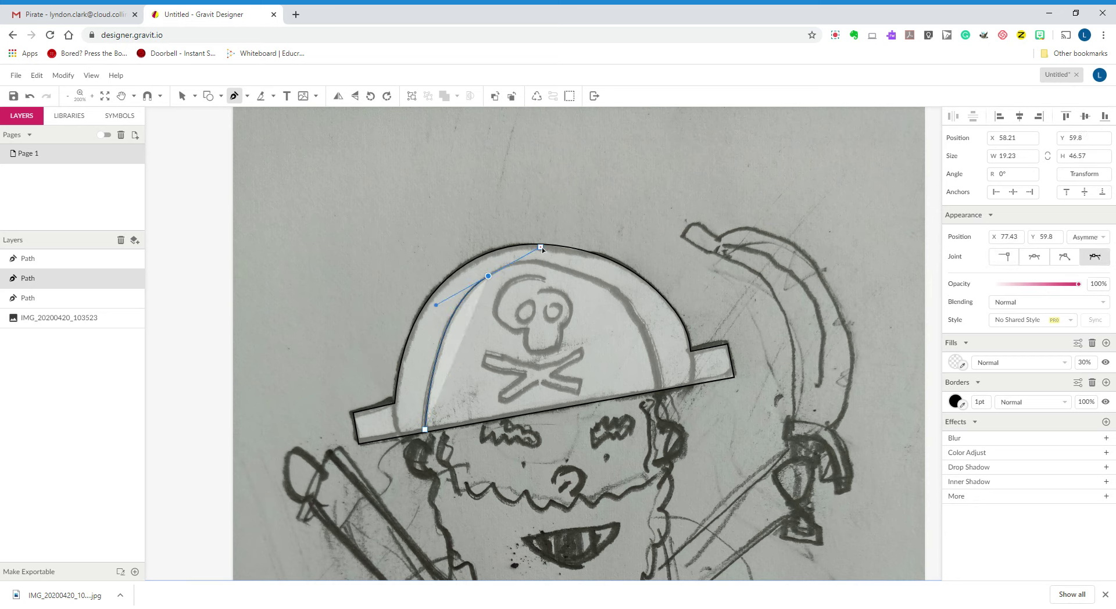